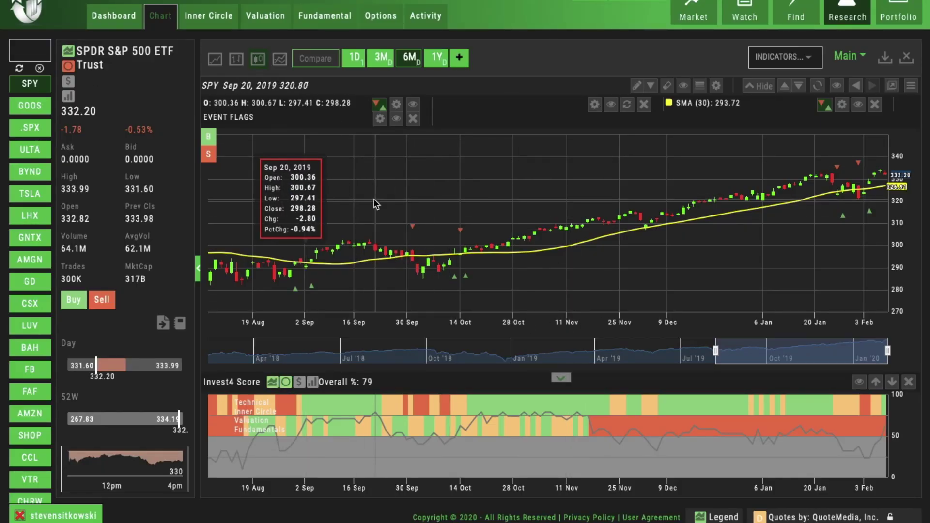
- Draw a trend channel along the October–January lows, then erase all the channel lines
click(638, 87)
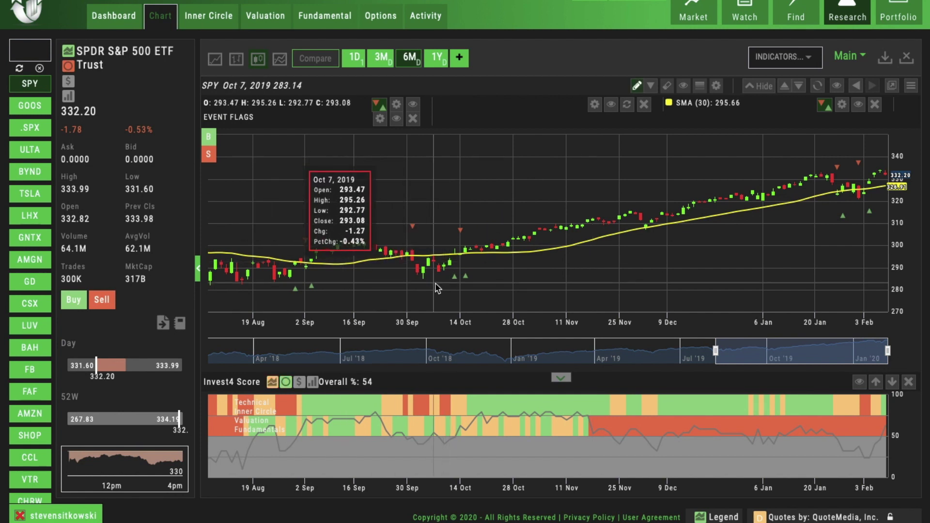
drag(424, 277, 789, 238)
drag(899, 220, 888, 194)
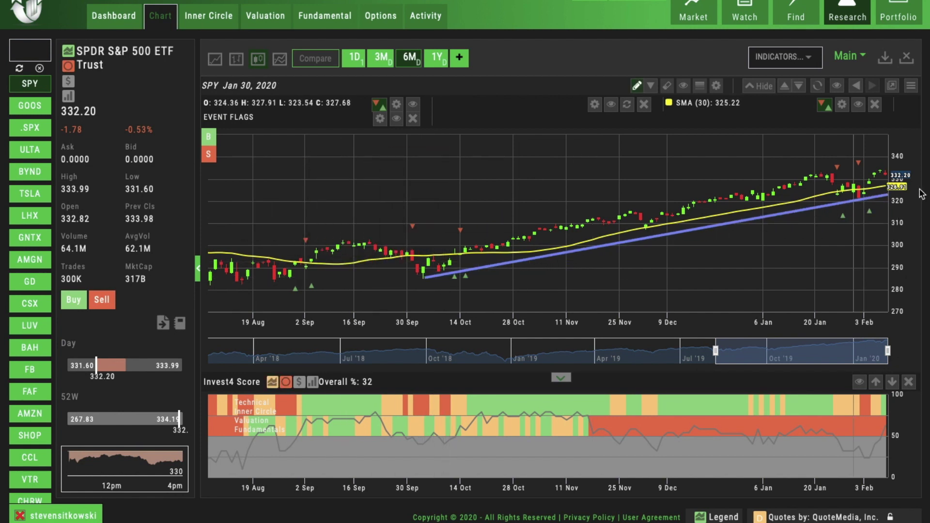
mouse_move(361, 241)
mouse_down()
mouse_move(896, 153)
mouse_move(910, 161)
mouse_up()
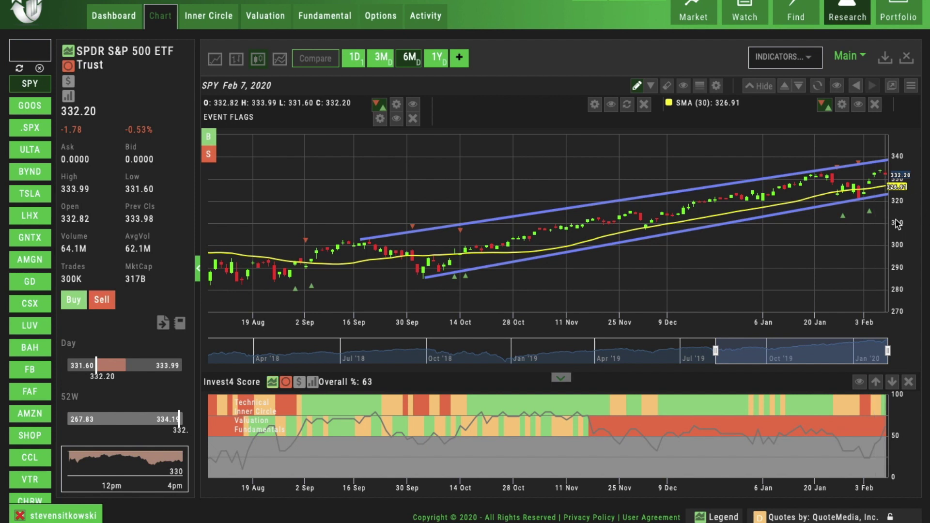
click(667, 85)
click(686, 108)
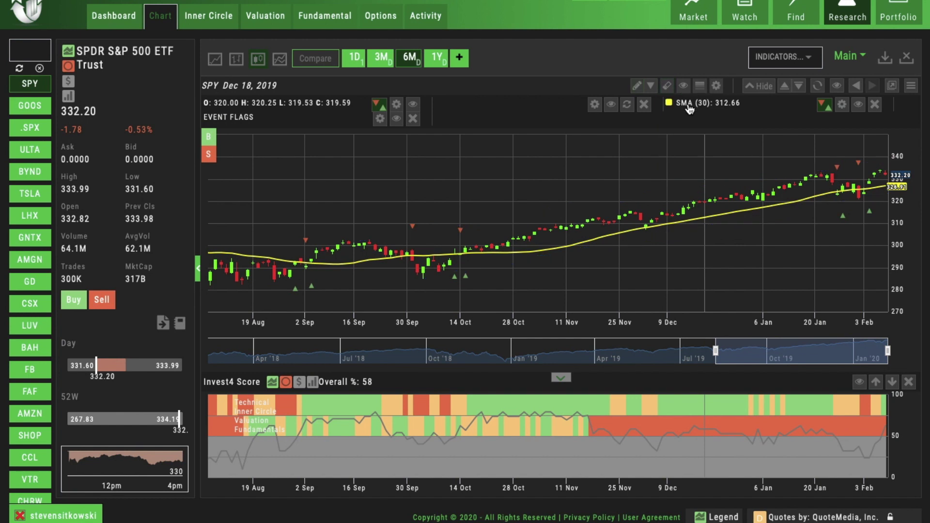
- Draw a short downtrend line over late January, then erase it
click(637, 86)
drag(819, 169, 866, 191)
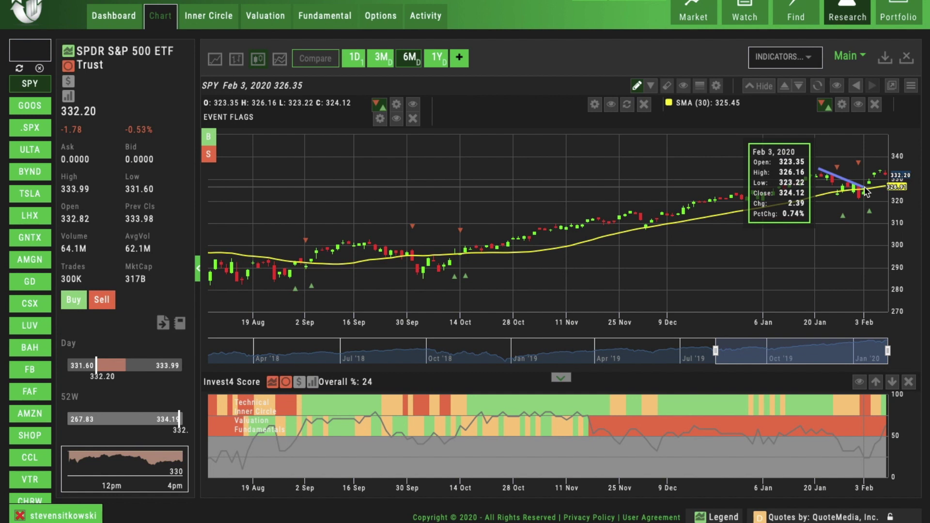
click(666, 86)
click(685, 109)
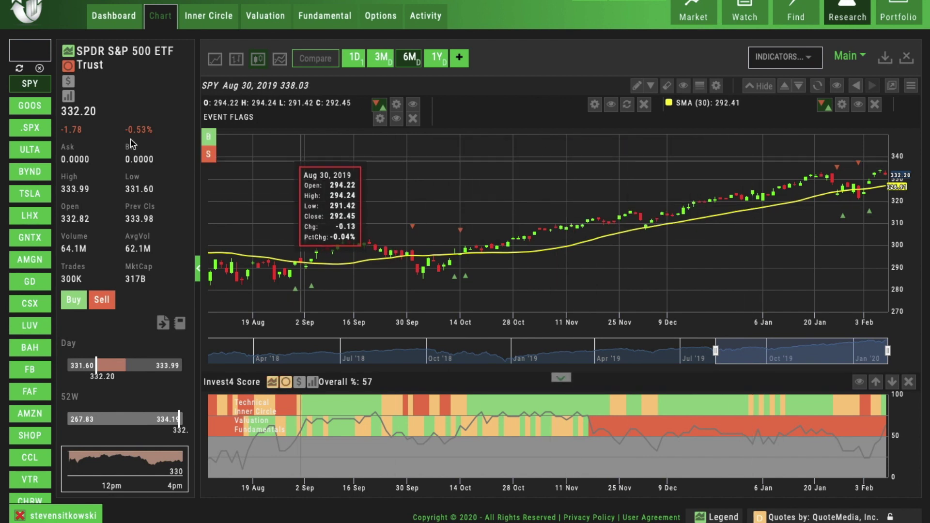
- Show ULTA over 1Y and draw lines at the 360 top, 320 bottom and September drop
mouse_move(30, 148)
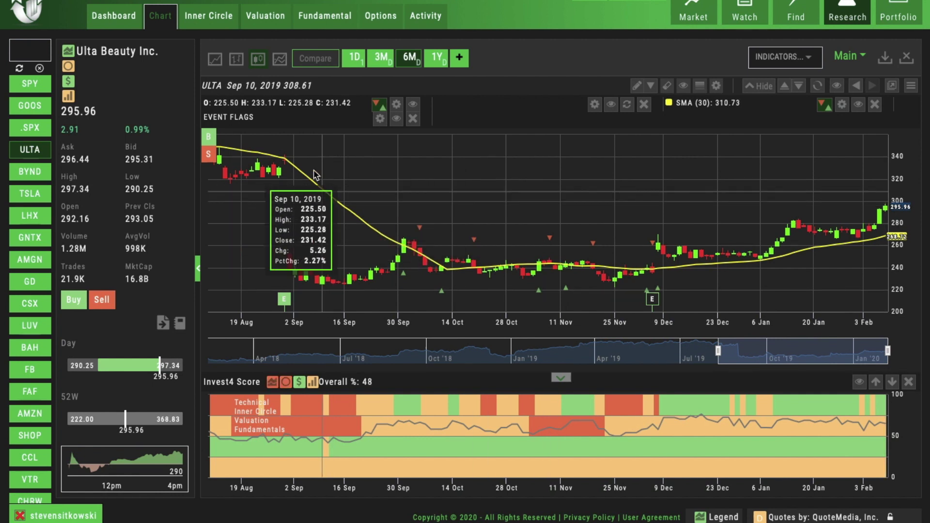
click(440, 58)
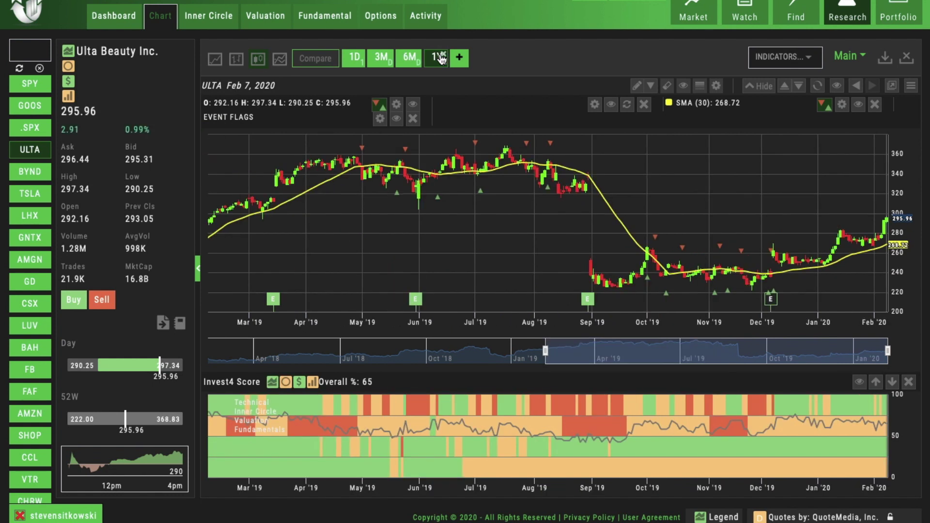
click(637, 86)
click(324, 153)
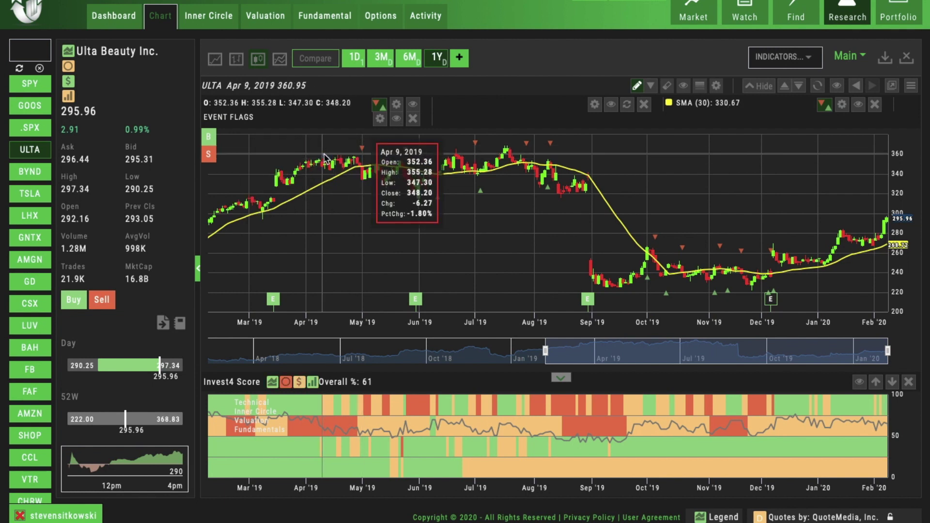
click(574, 153)
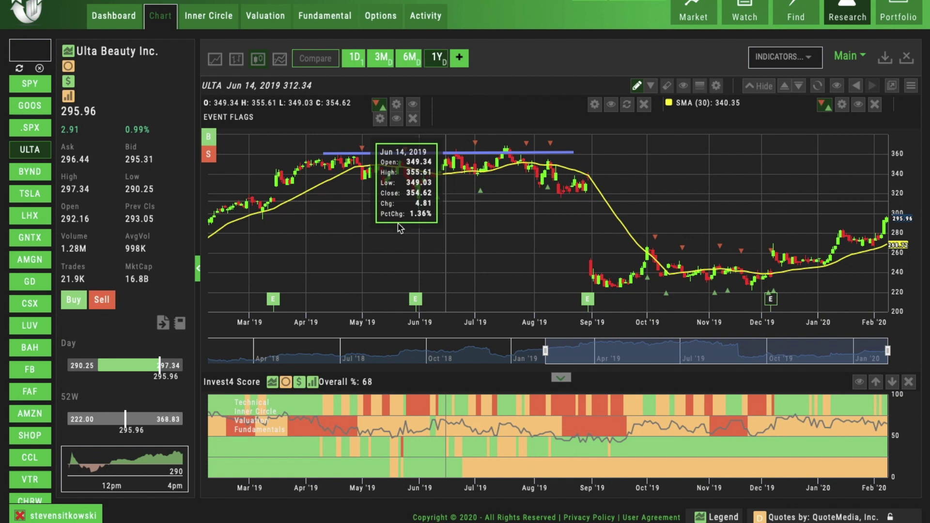
click(401, 193)
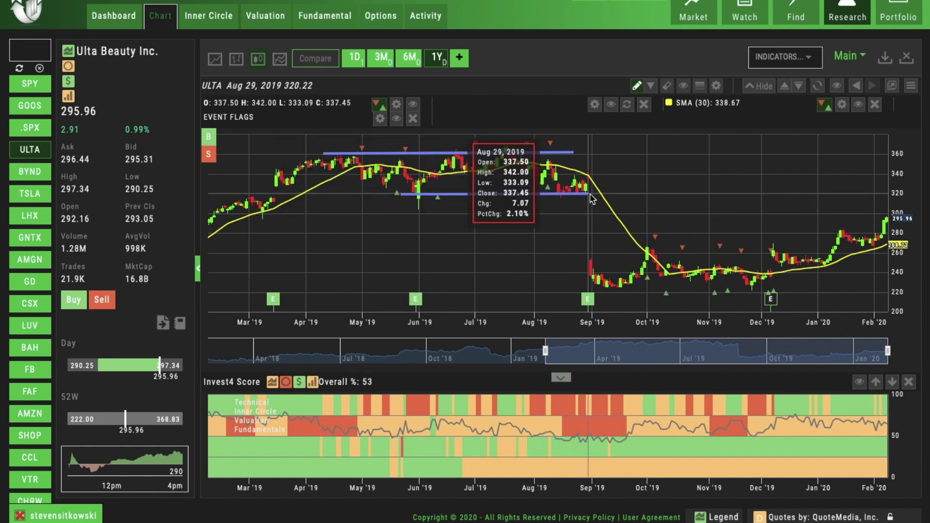
click(589, 194)
click(589, 202)
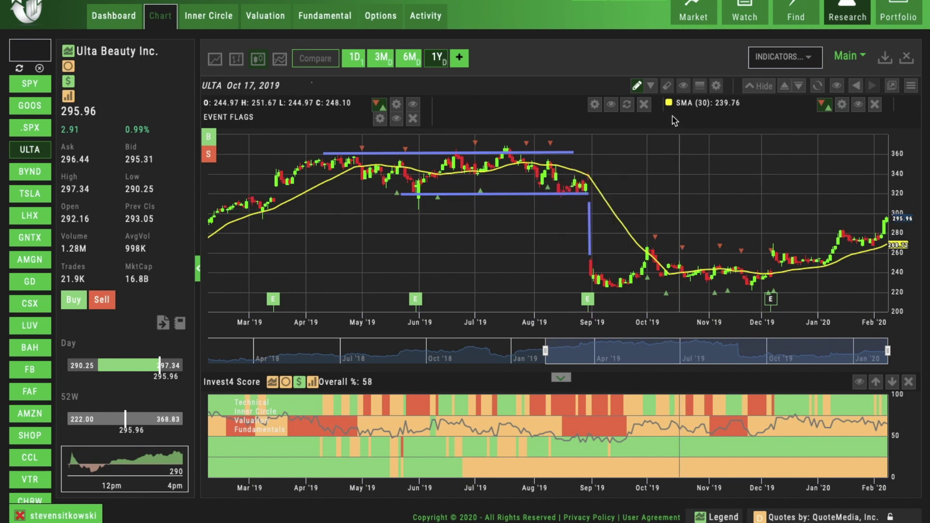
- Erase the range lines, then draw a ~270 October–January resistance line and a short rising line at the latest bar
click(668, 89)
click(680, 108)
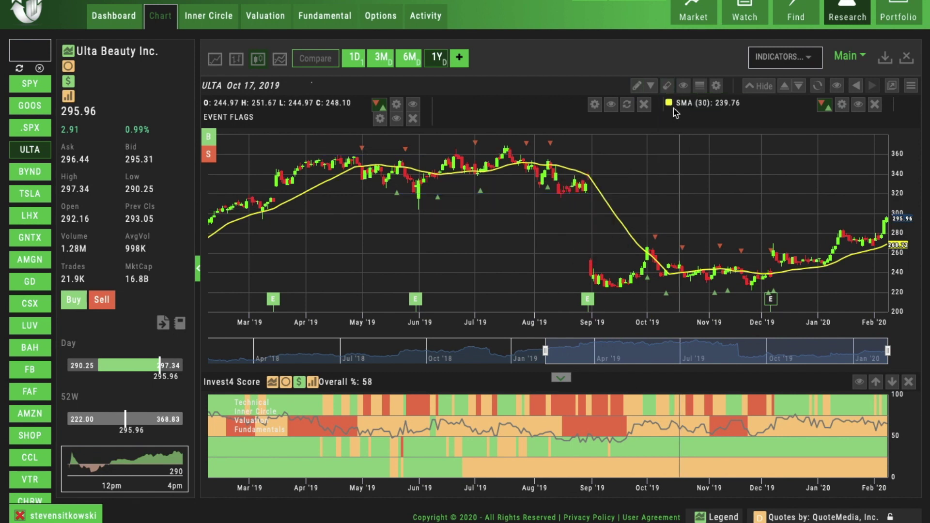
click(638, 88)
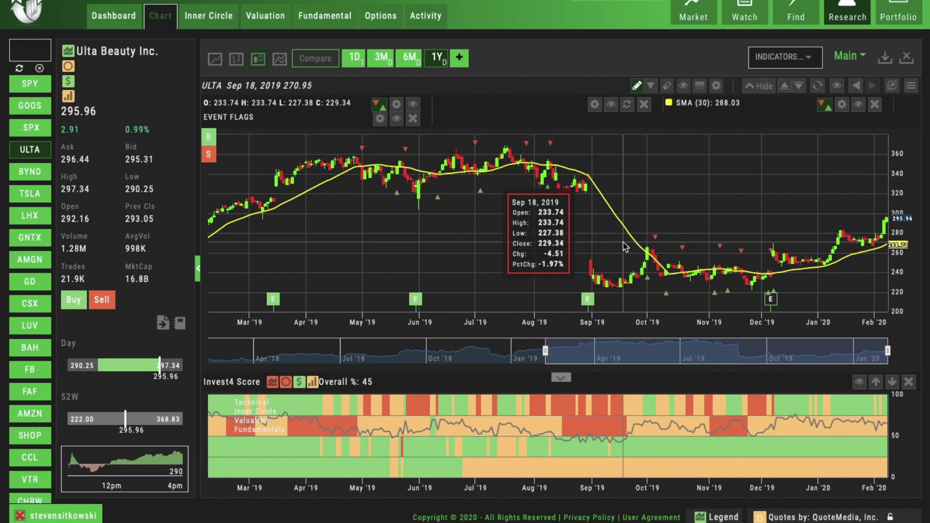
drag(623, 242, 839, 241)
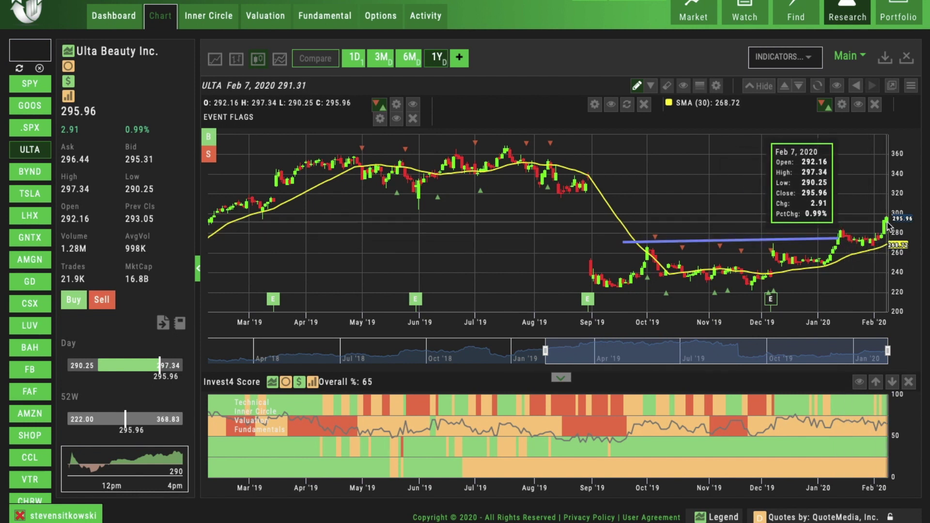
drag(886, 210, 888, 193)
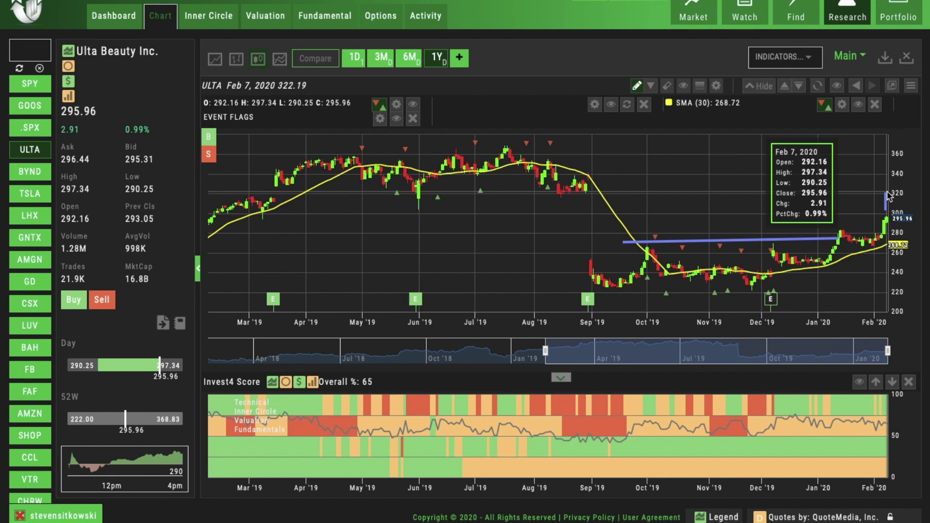
scroll(751, 291, down, 5)
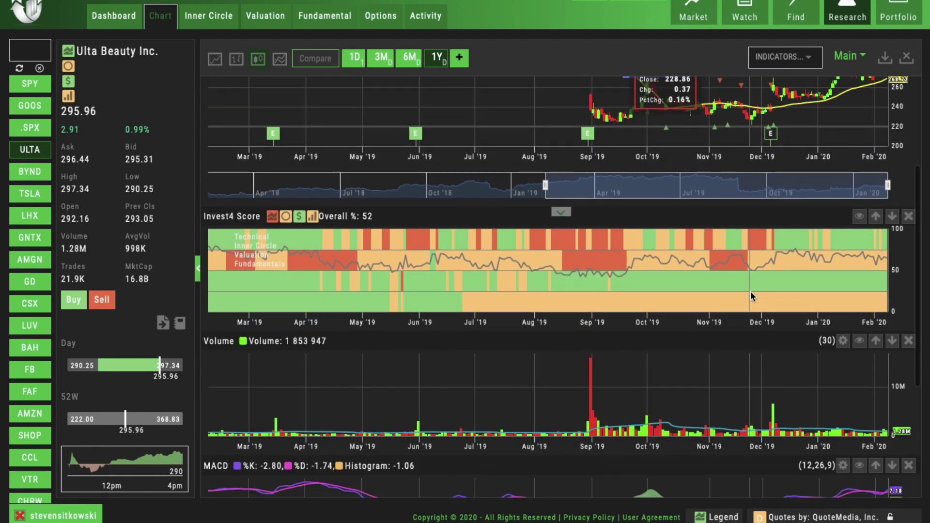
scroll(750, 292, down, 4)
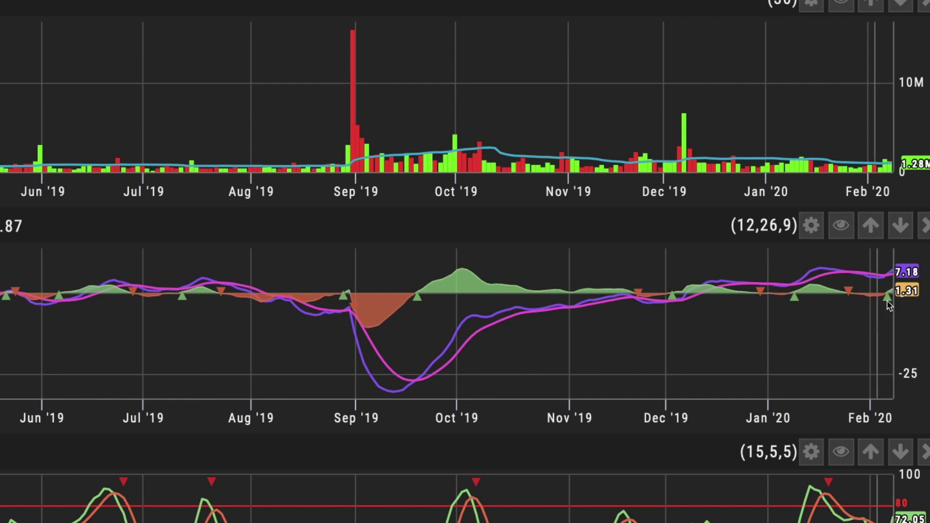
scroll(849, 345, down, 4)
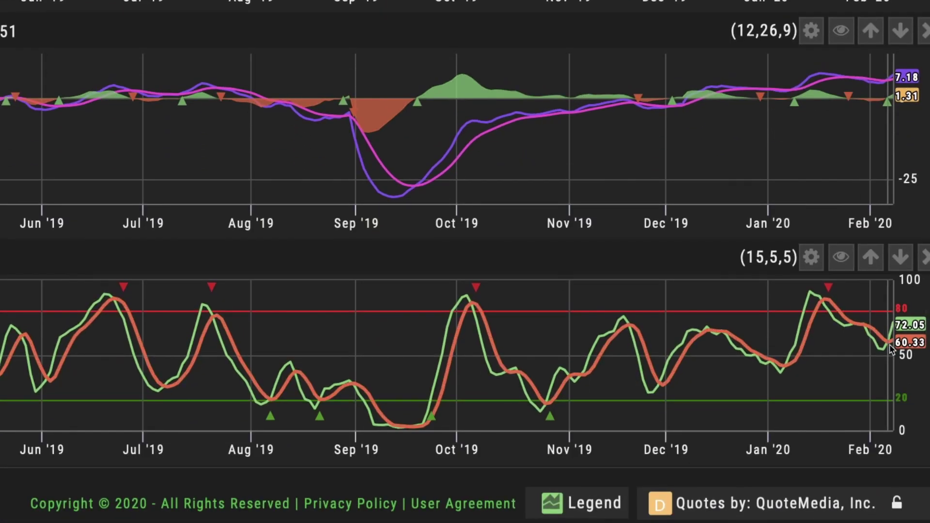
scroll(891, 348, up, 9)
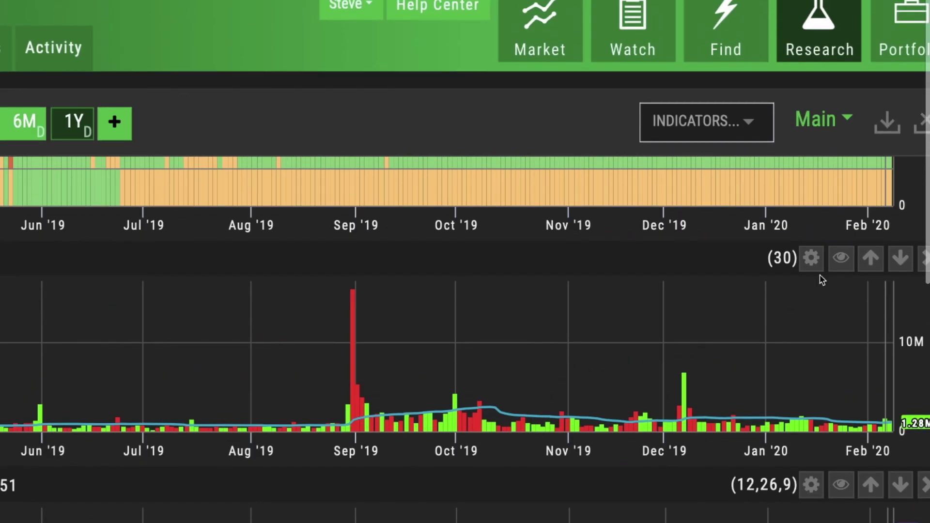
click(753, 122)
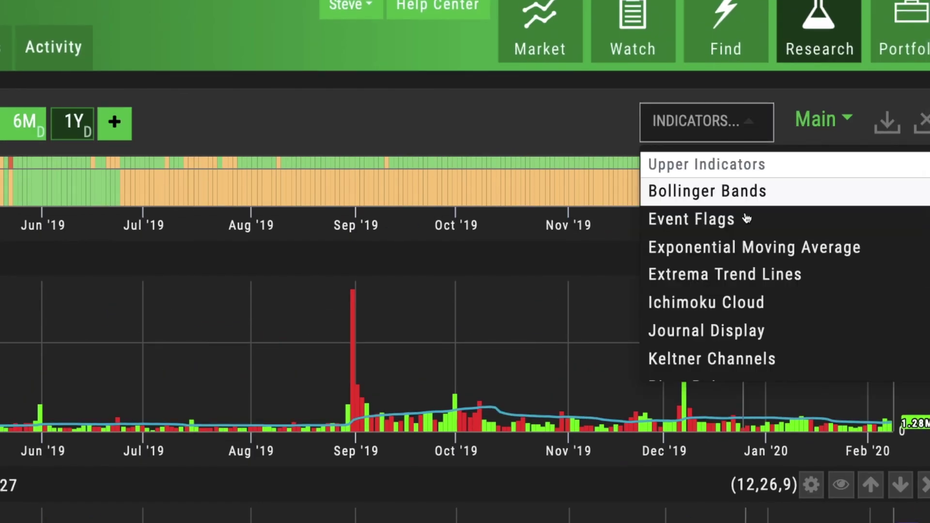
scroll(725, 290, down, 10)
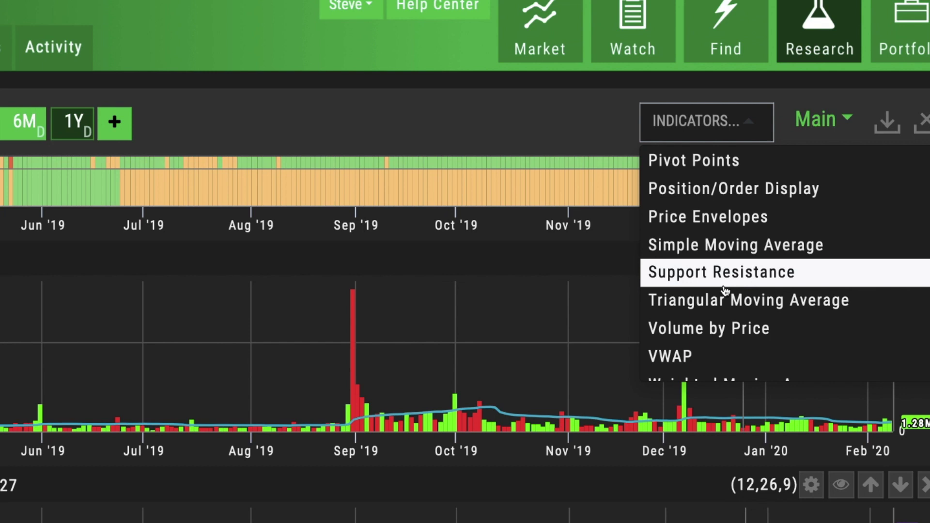
scroll(725, 291, down, 10)
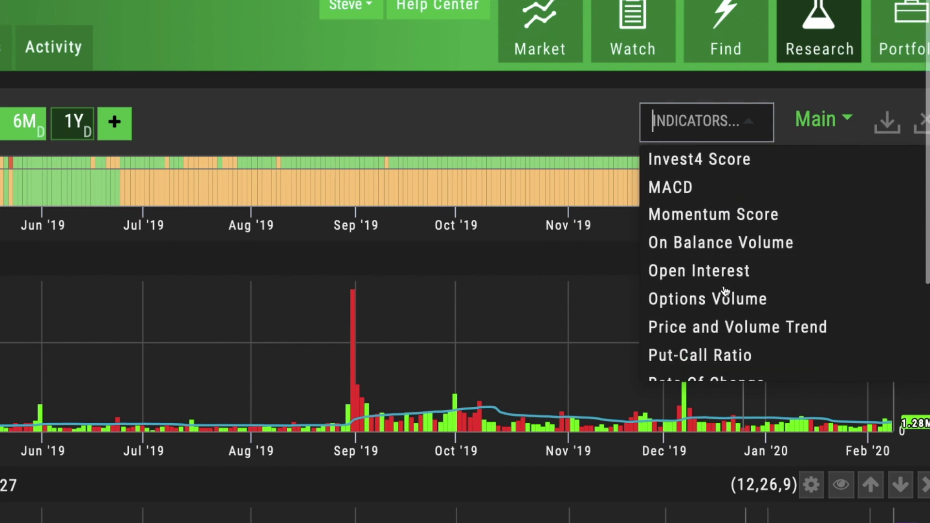
scroll(725, 290, down, 3)
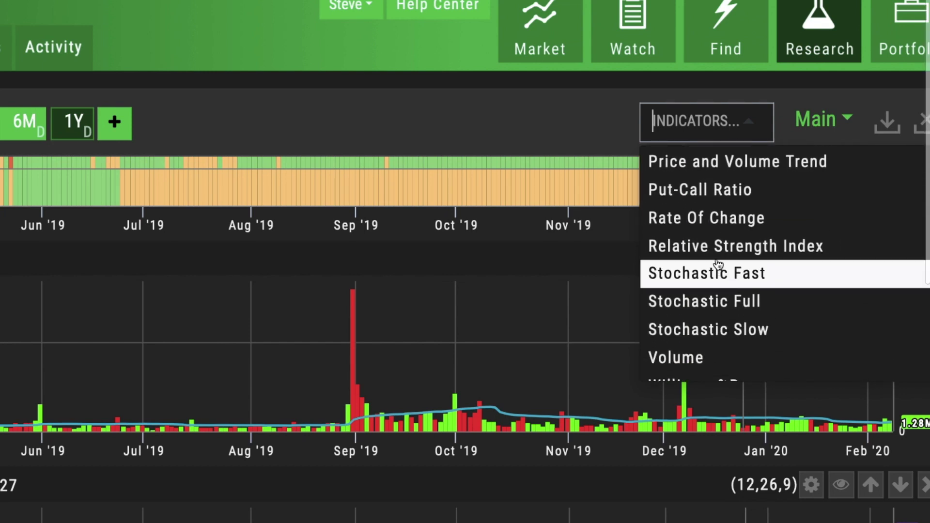
click(714, 246)
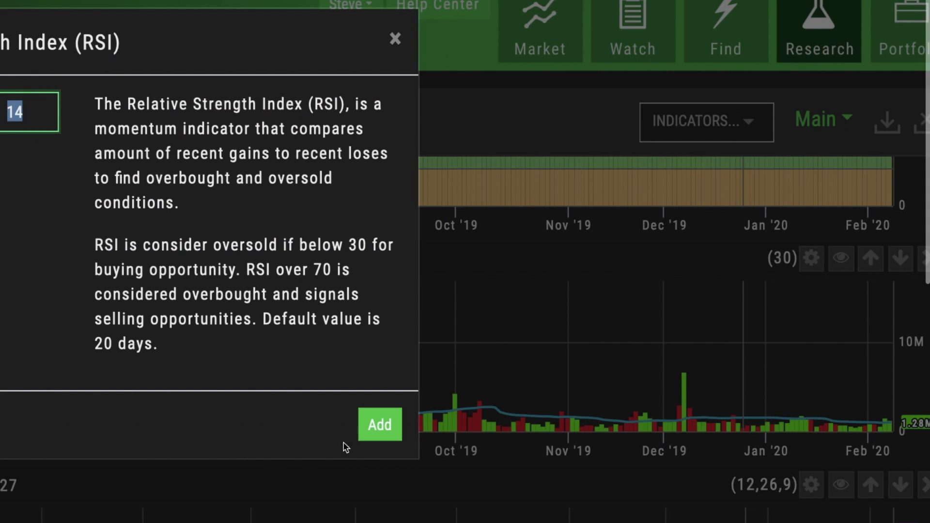
click(378, 426)
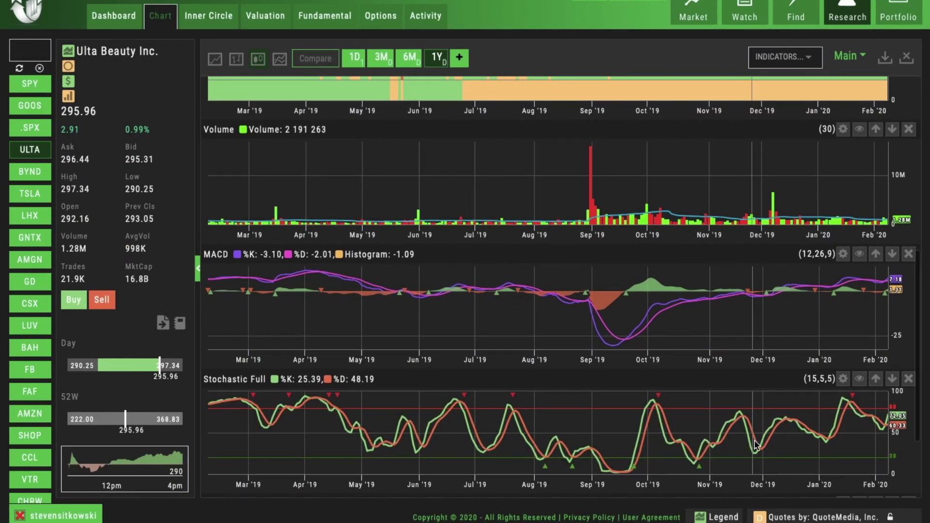
scroll(755, 439, down, 3)
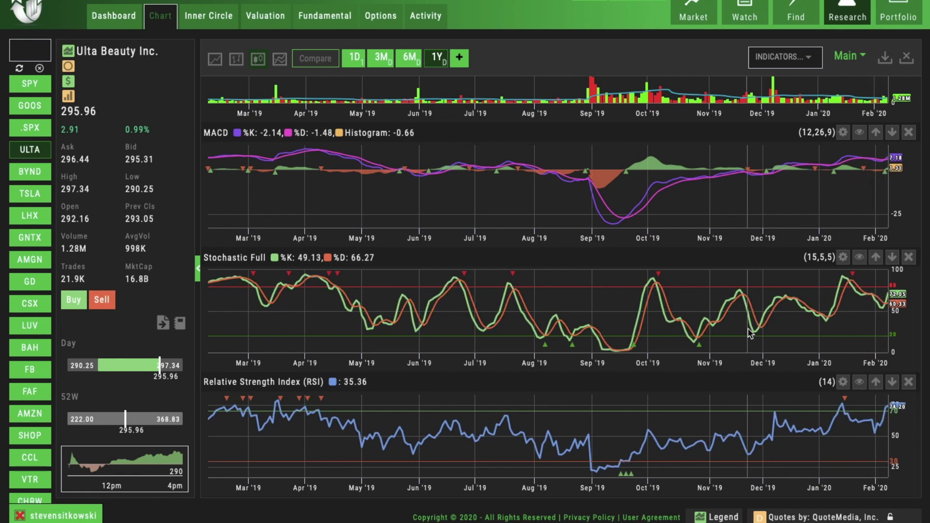
scroll(747, 327, up, 5)
scroll(749, 333, down, 5)
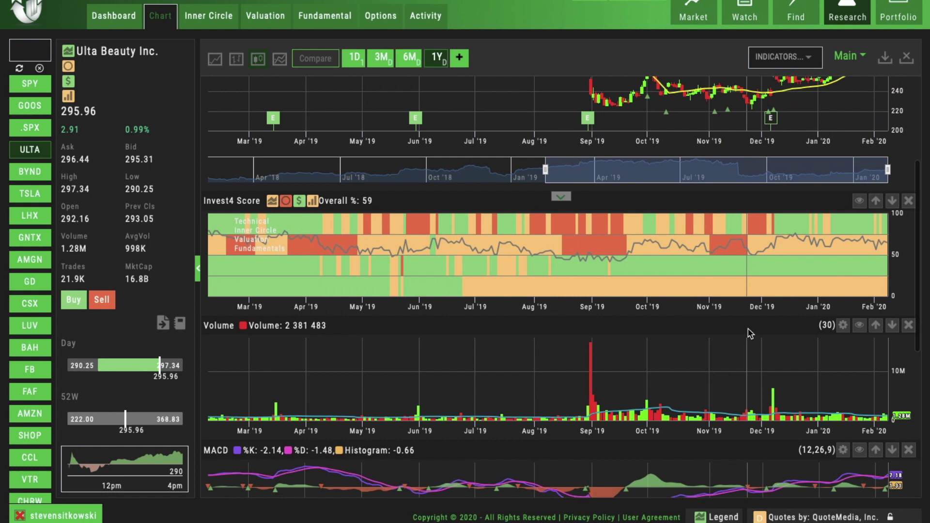
scroll(748, 333, down, 2)
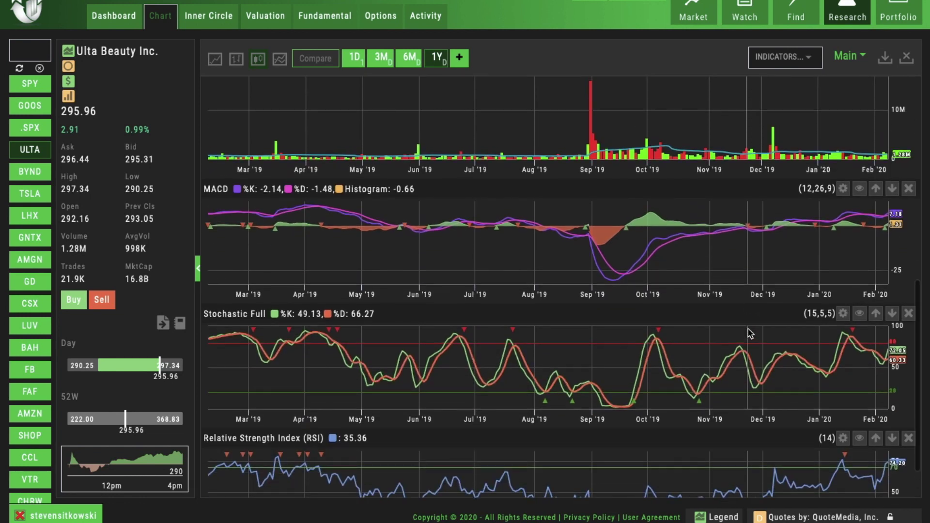
scroll(748, 334, up, 4)
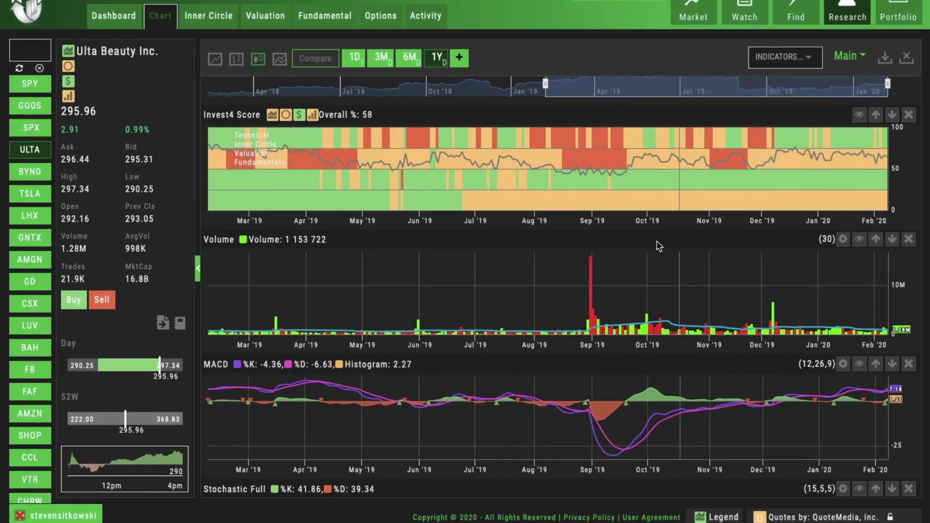
- Delete the blue horizontal line from the ULTA chart with Erase
scroll(658, 245, up, 5)
mouse_move(658, 247)
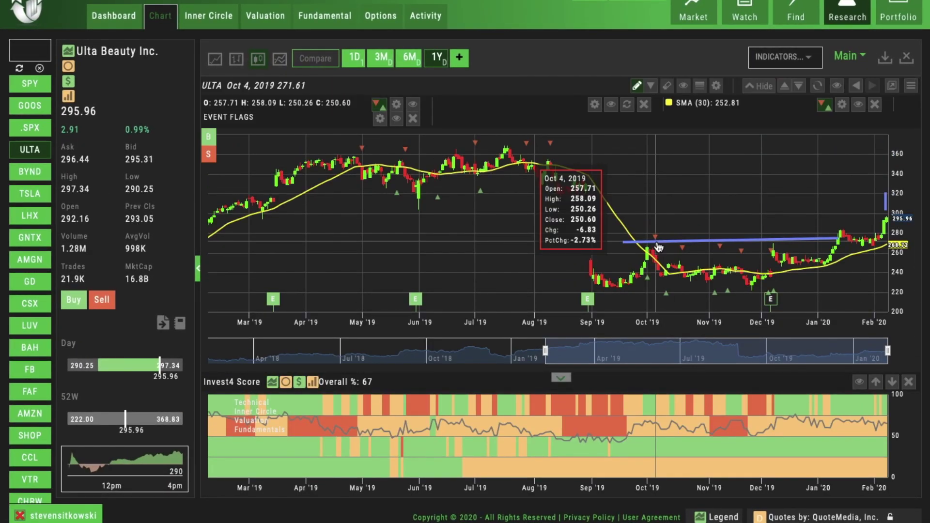
click(666, 86)
click(680, 107)
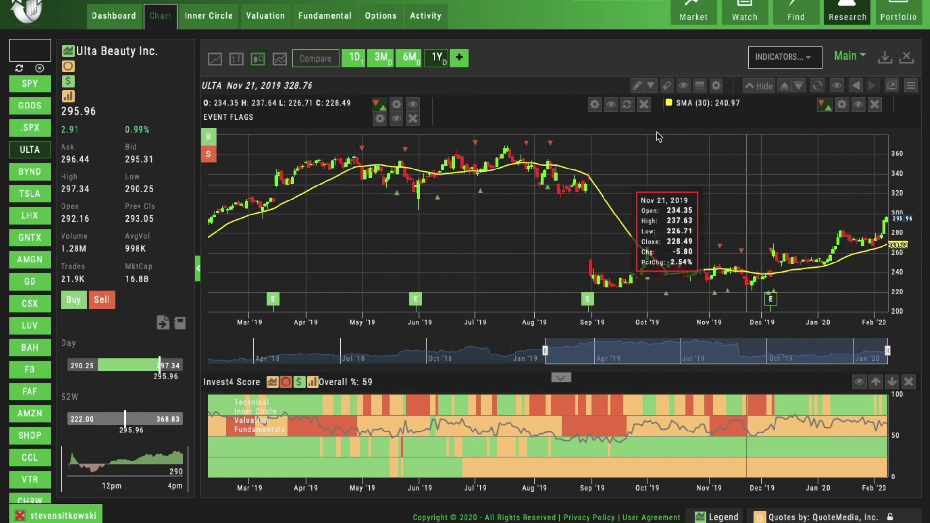
- Open ULTA's option chain and buy one Fri Mar 27 2020 262.50 call at 41.50
click(385, 18)
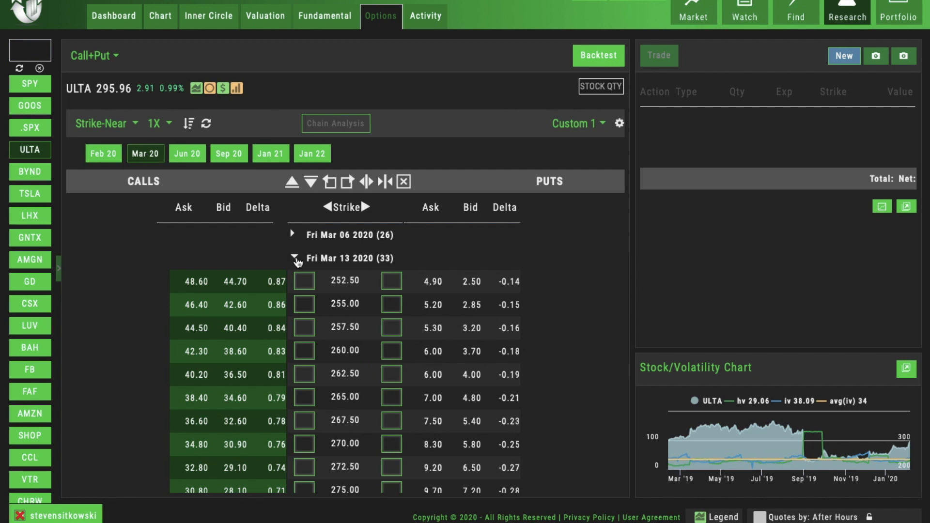
scroll(278, 296, down, 6)
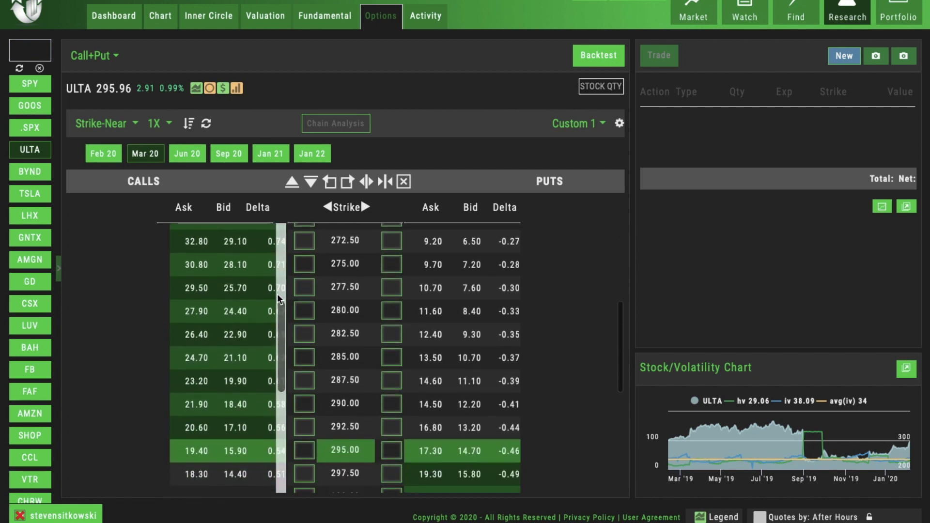
scroll(277, 294, down, 2)
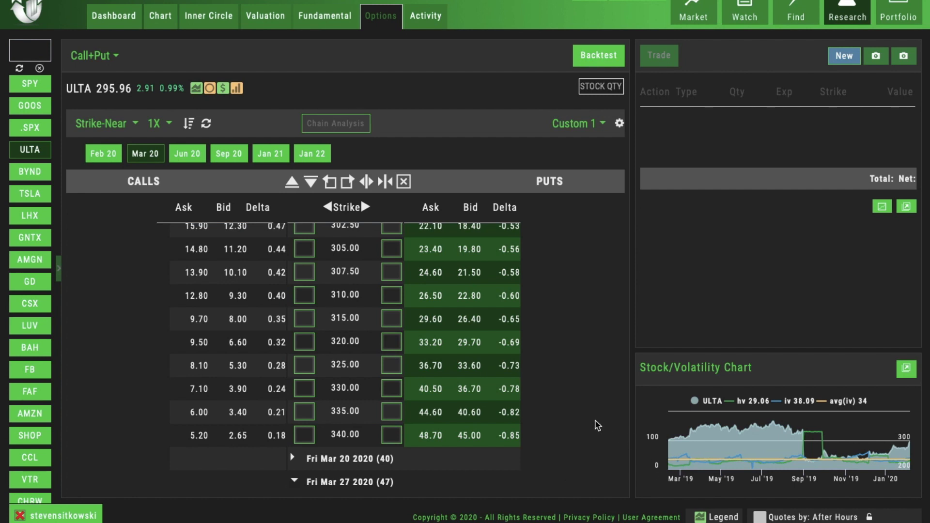
scroll(598, 425, down, 3)
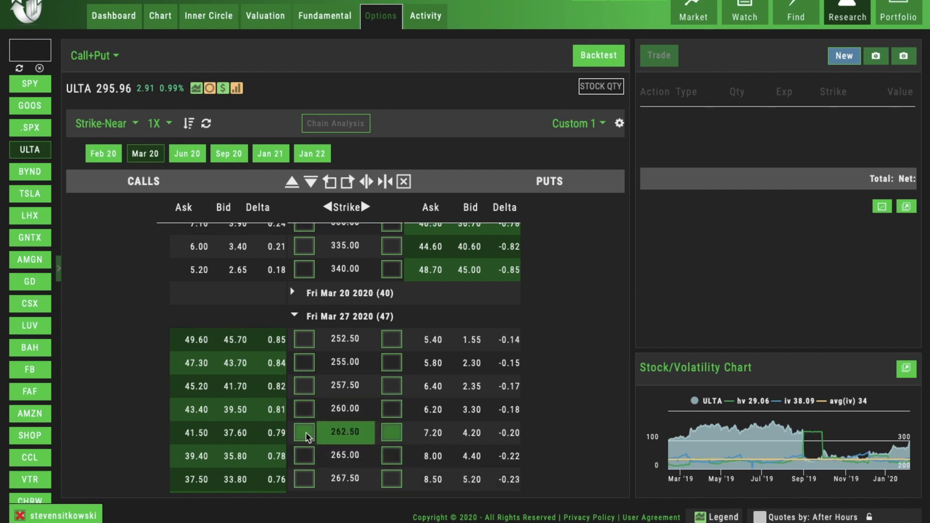
click(306, 432)
key(Return)
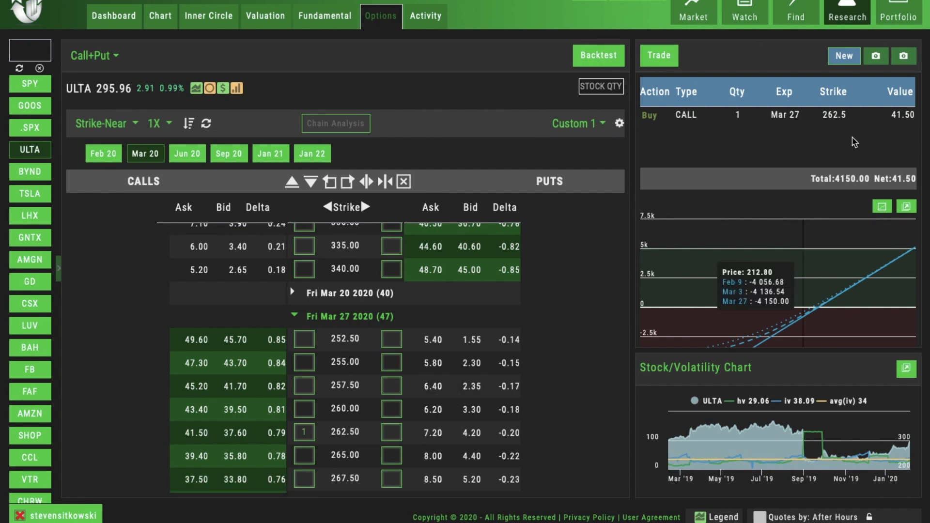
- Switch trading to My Virtual Account and dismiss the account-changed warning
click(663, 57)
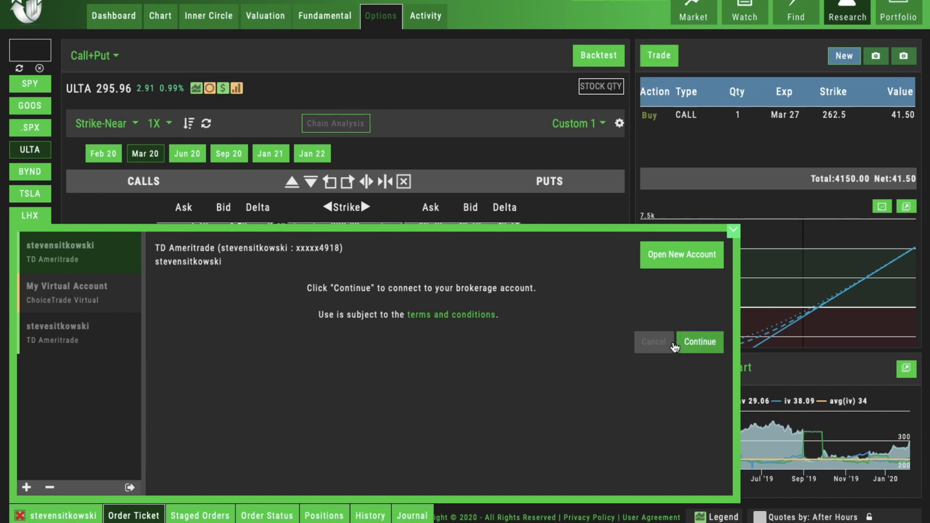
click(59, 298)
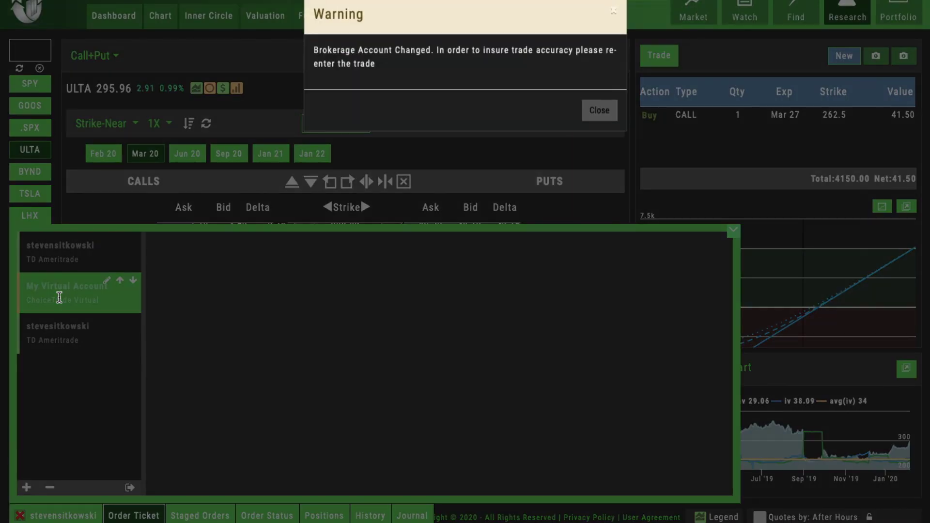
click(599, 111)
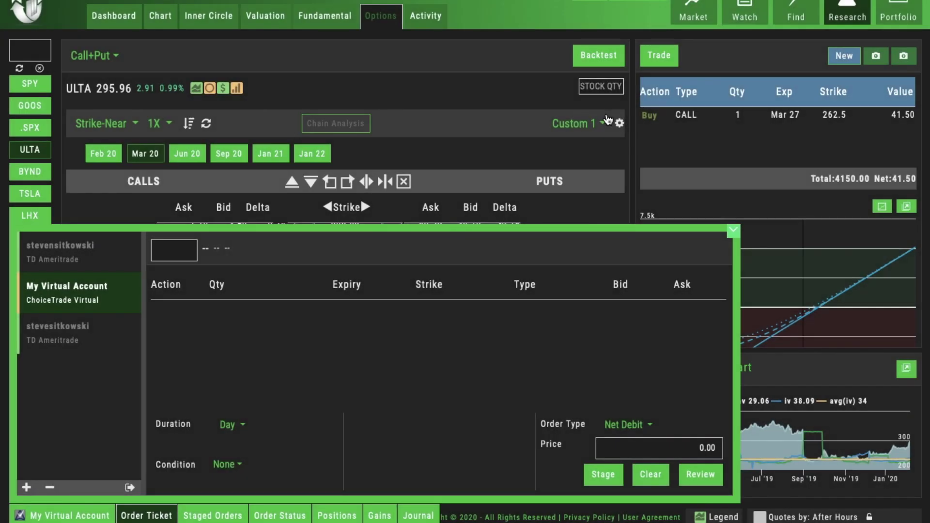
click(733, 232)
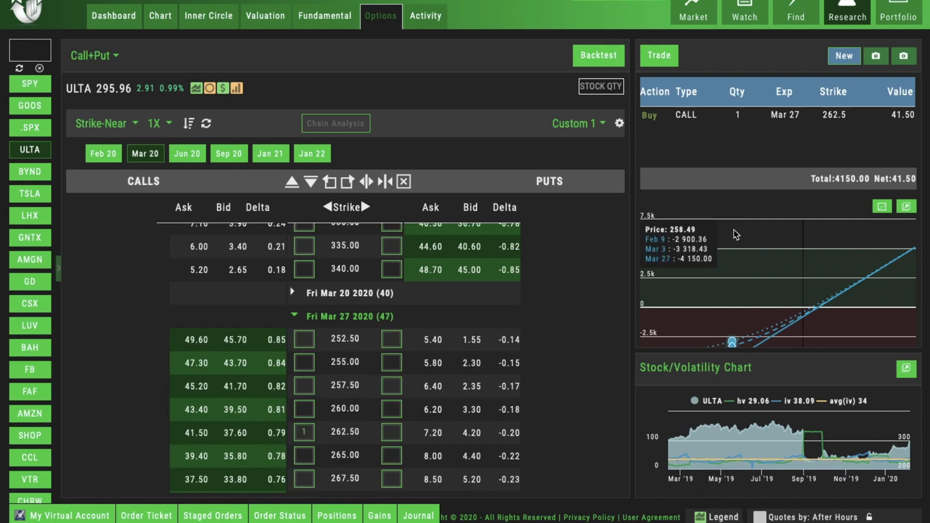
- Re-enter quantity 1 for the Mar 27 262.50 call and review its order ticket
click(310, 432)
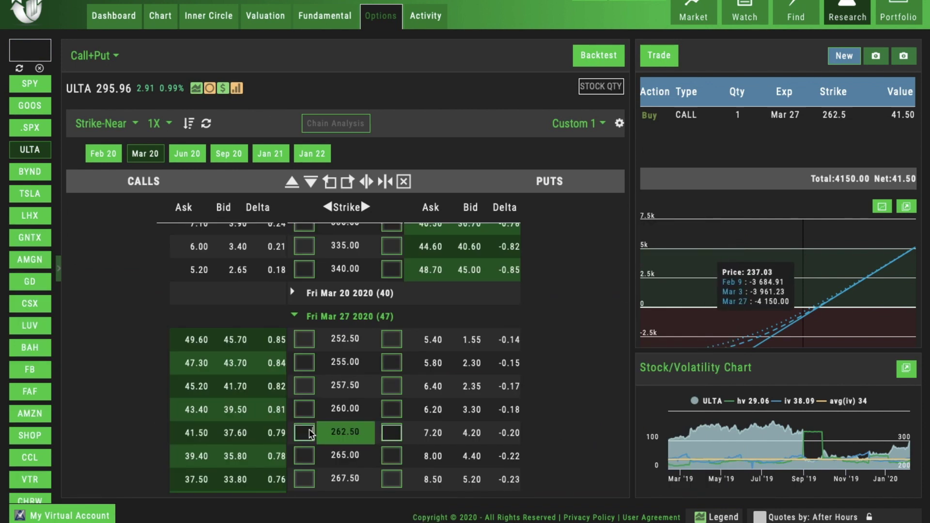
text(1)
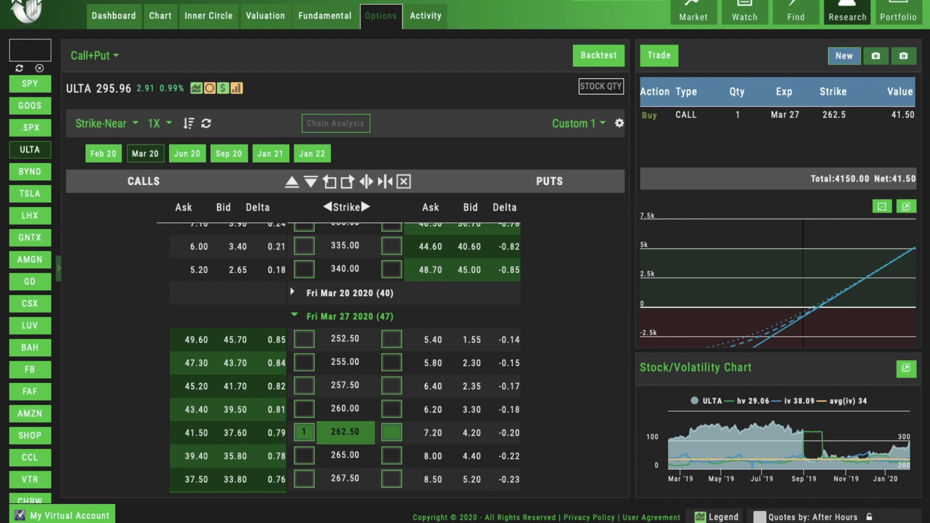
click(659, 57)
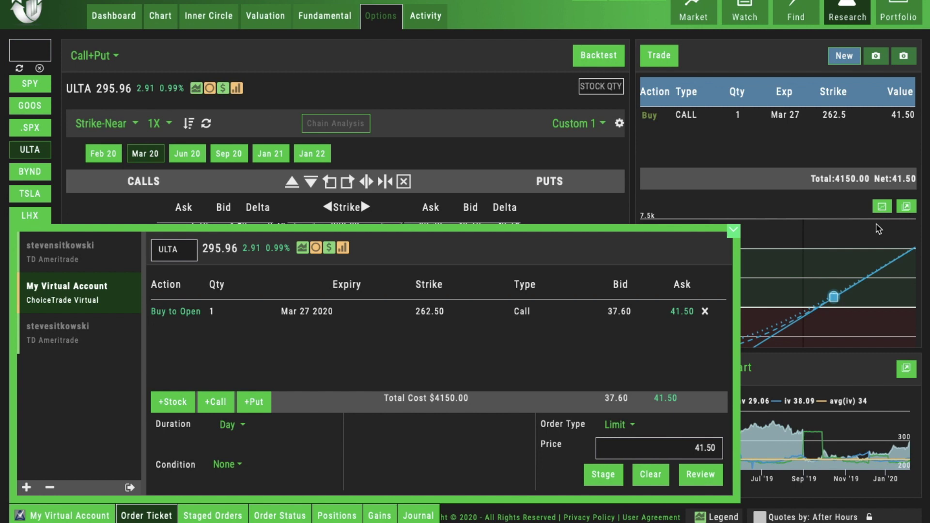
click(732, 231)
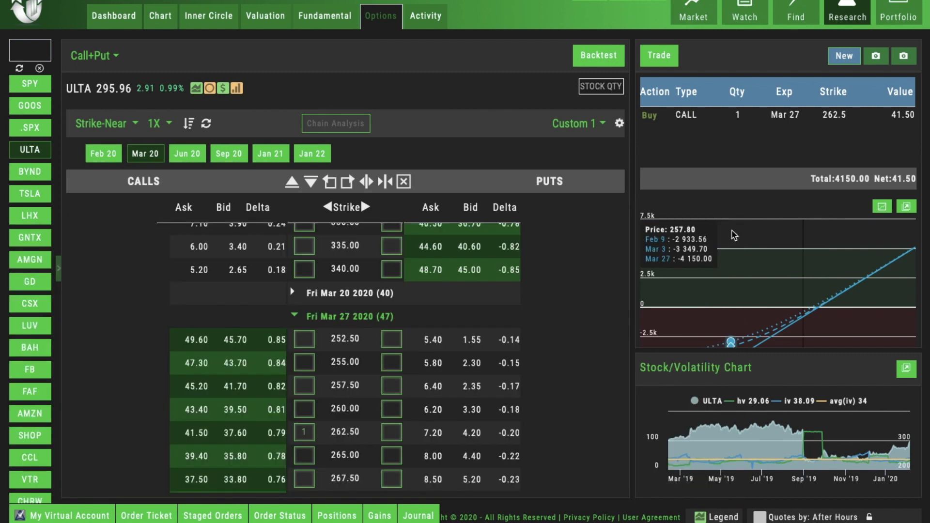
- Remove the Mar 27 262.50 call and browse the strategy types list without choosing one
click(308, 431)
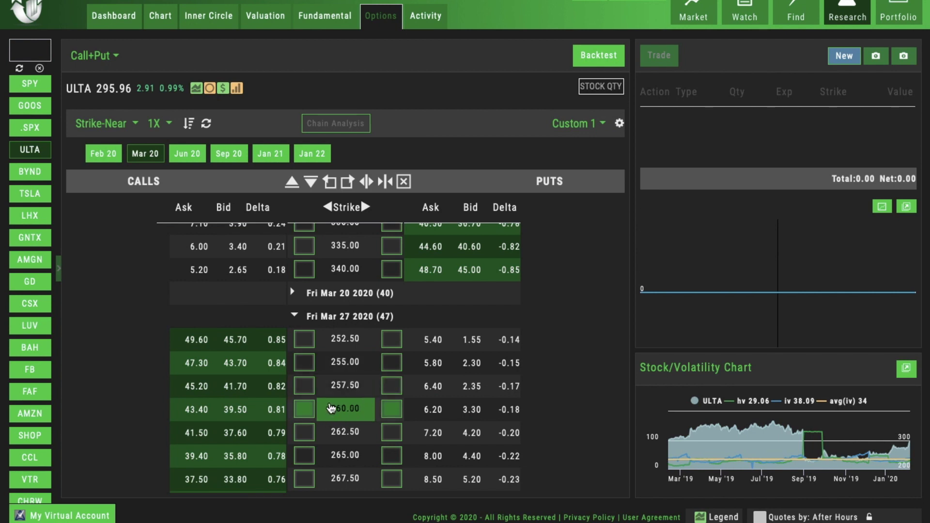
scroll(574, 420, down, 7)
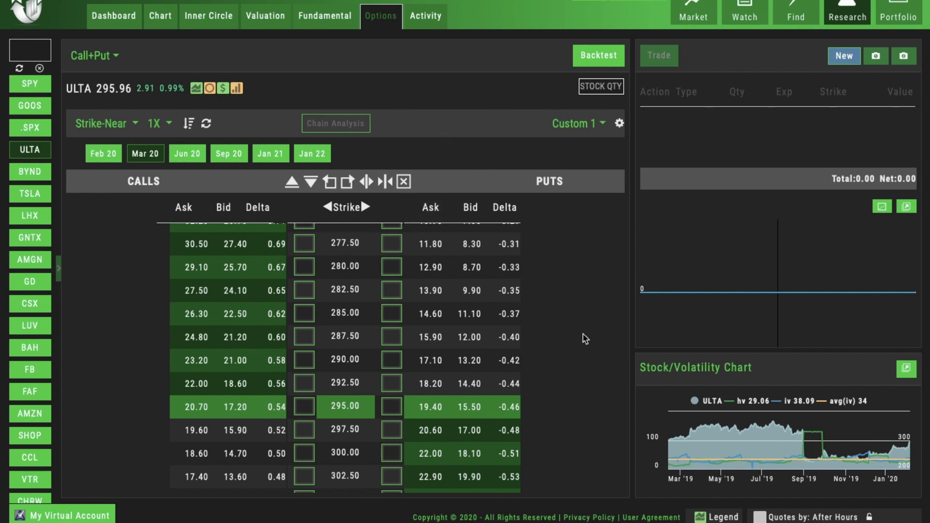
scroll(585, 336, down, 1)
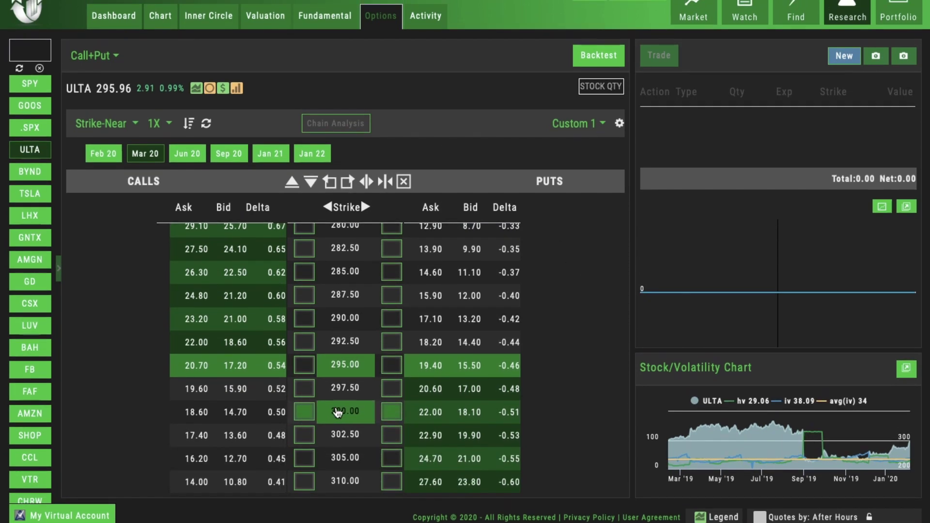
click(116, 57)
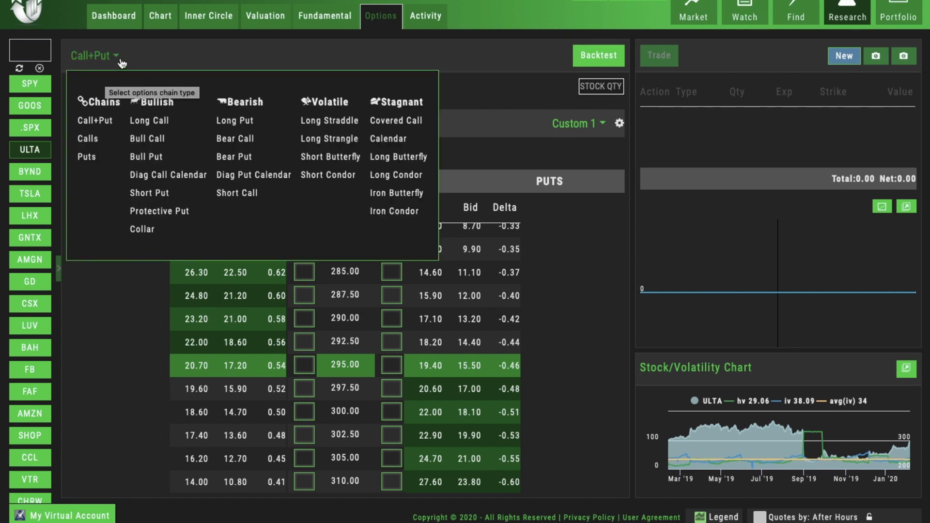
click(184, 62)
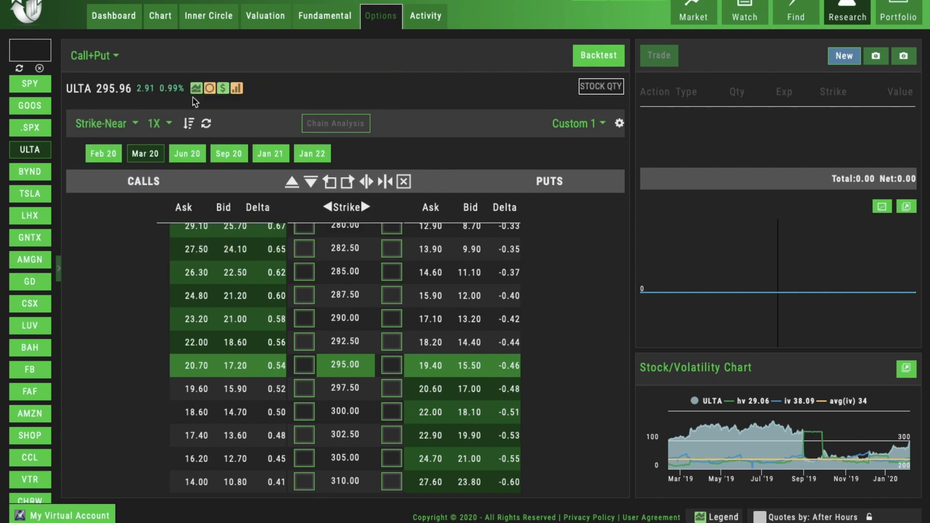
scroll(234, 249, up, 1)
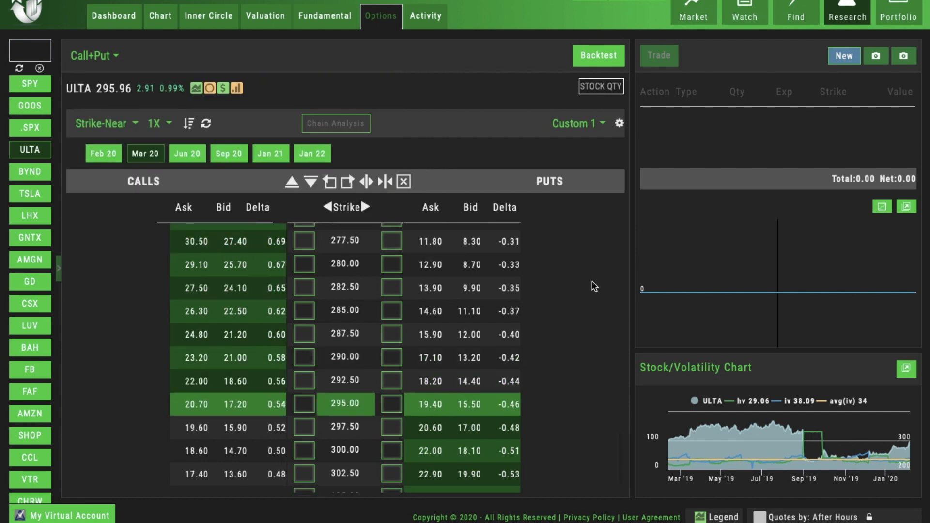
scroll(593, 289, up, 5)
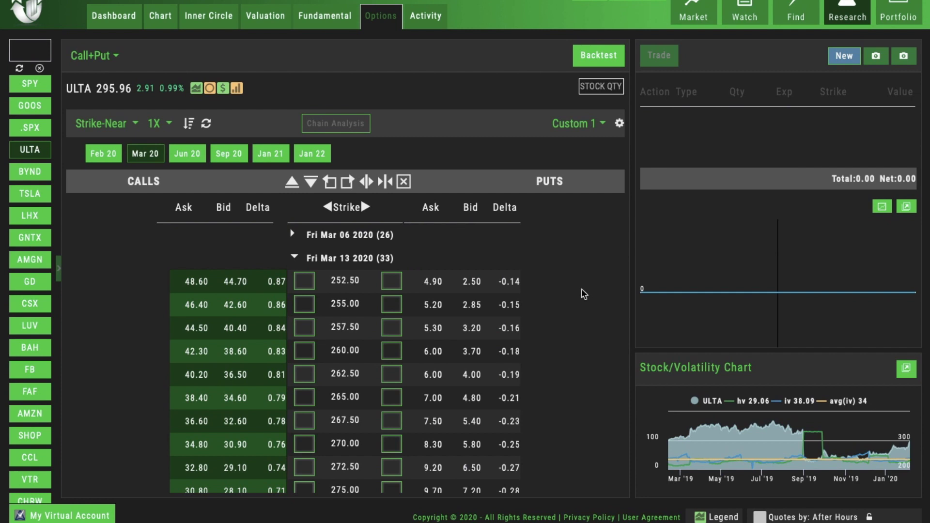
scroll(588, 291, down, 15)
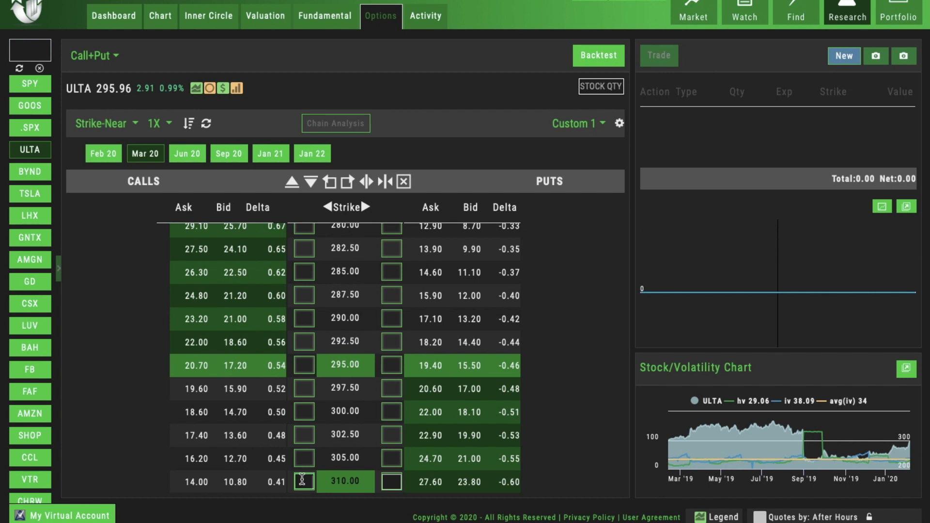
- Sell one Mar 27 310 call and buy one 305 call, totaling 540.00
click(302, 479)
text(-1)
key(Return)
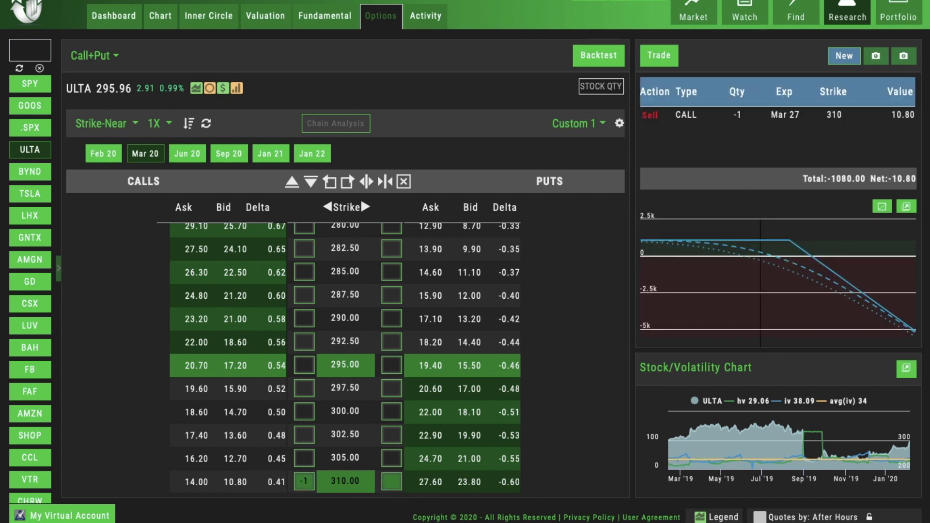
click(302, 460)
text(1)
key(Return)
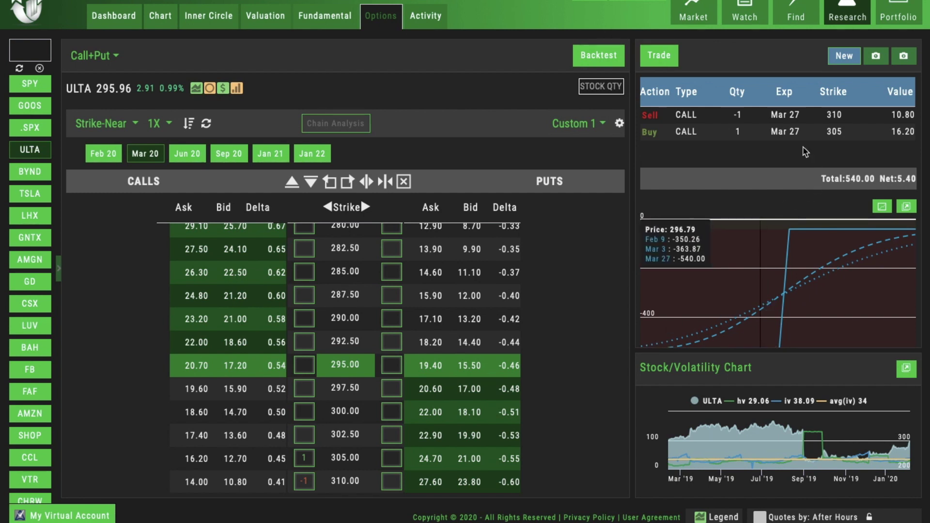
- Review the 305/310 spread order ticket, close it, and return to the ULTA price chart
click(672, 60)
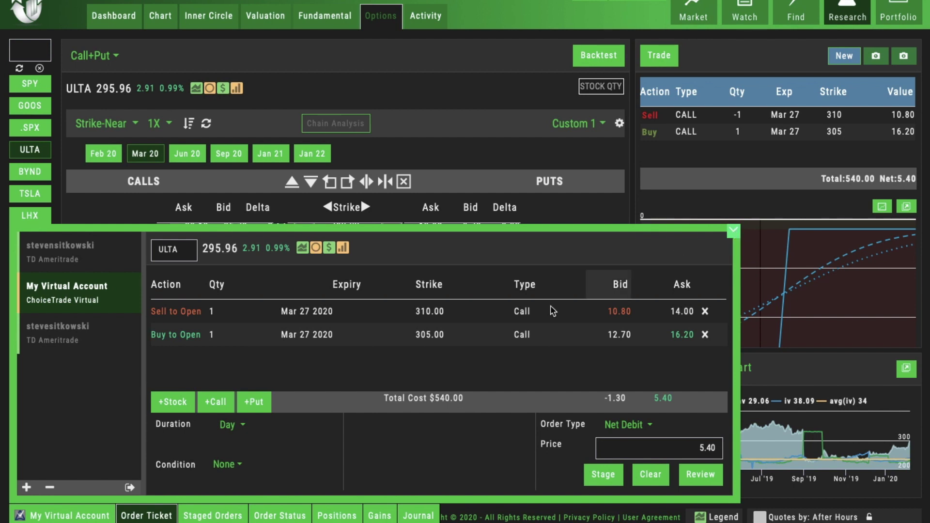
click(441, 312)
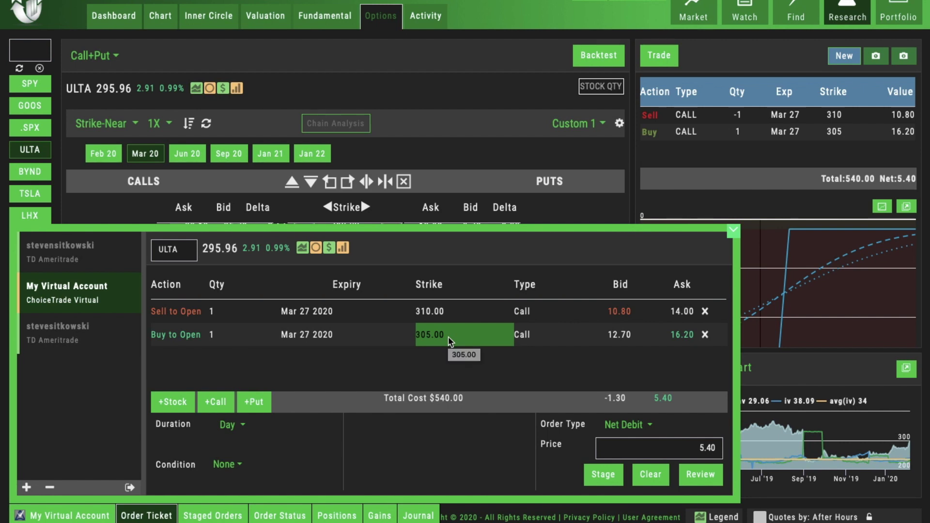
click(734, 233)
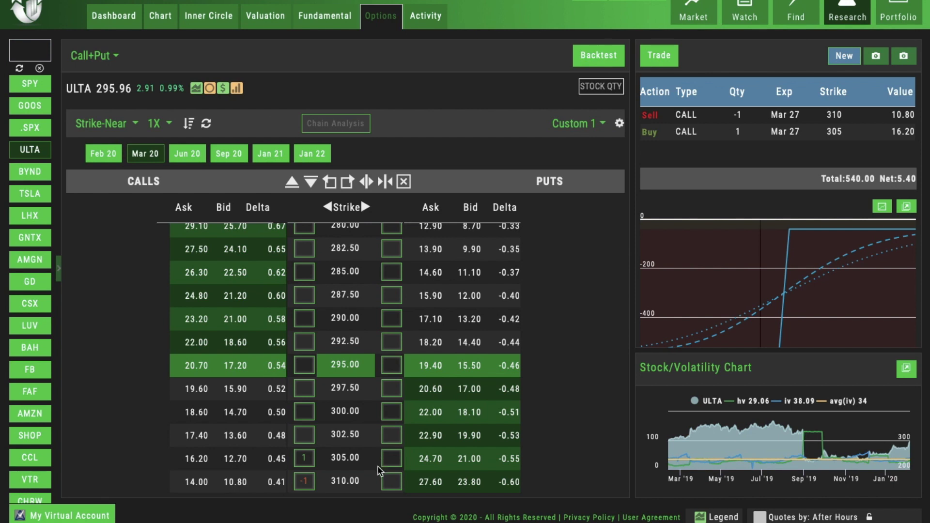
click(161, 22)
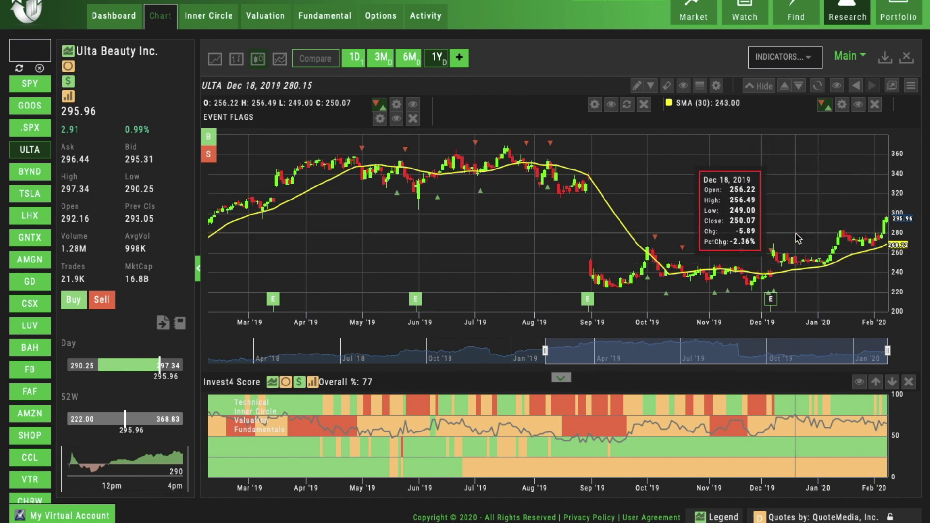
- Scroll the ULTA chart panels, then return to the option chain showing the Mar 27 305/310 spread
scroll(797, 224, down, 1)
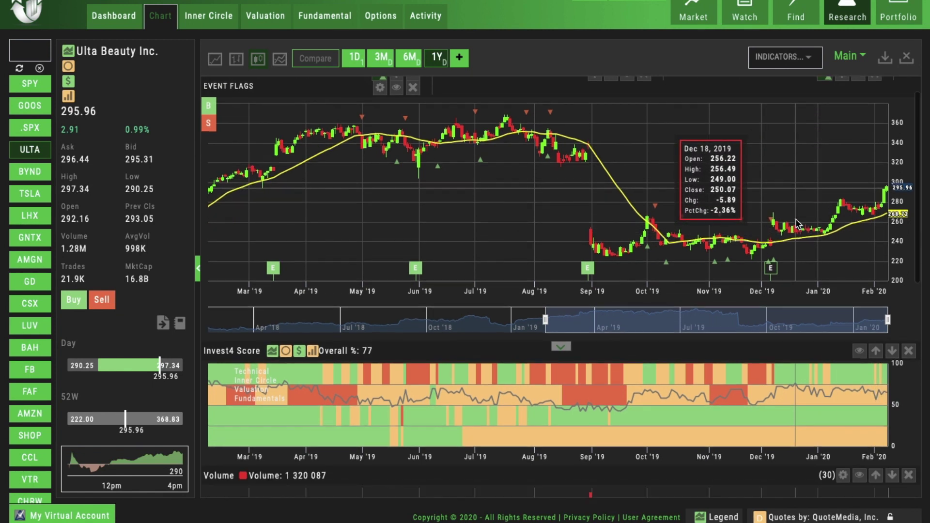
scroll(795, 219, down, 5)
scroll(796, 219, up, 7)
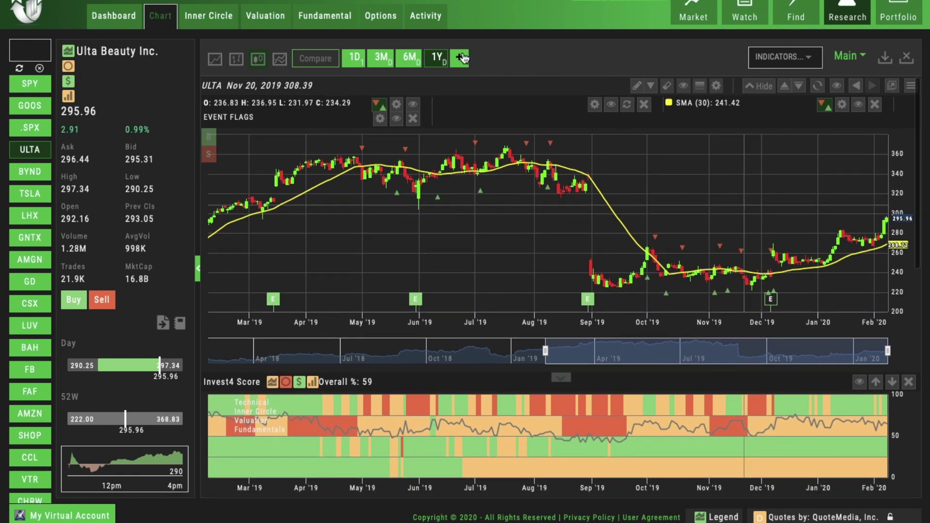
click(385, 20)
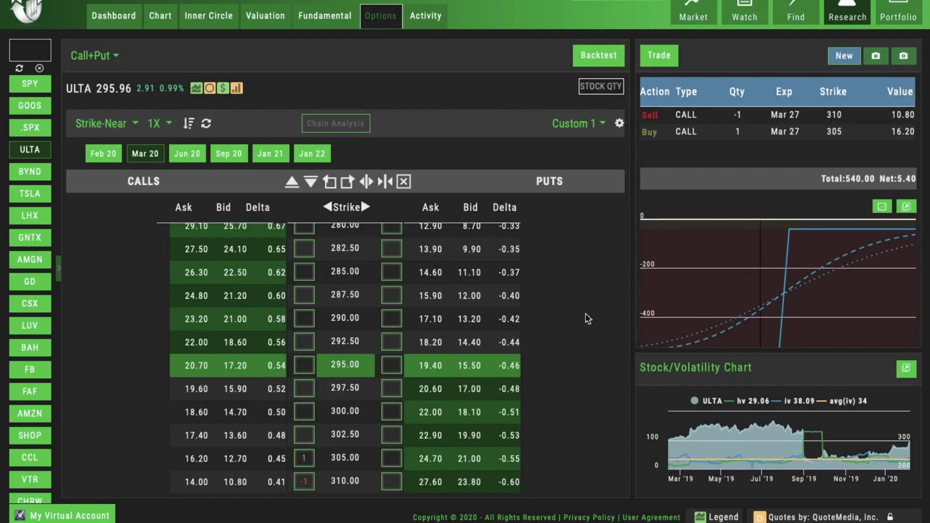
- Expand Fri Mar 20 2020, sell one 310 call and buy one 305 call, totaling 830.00
scroll(453, 318, up, 5)
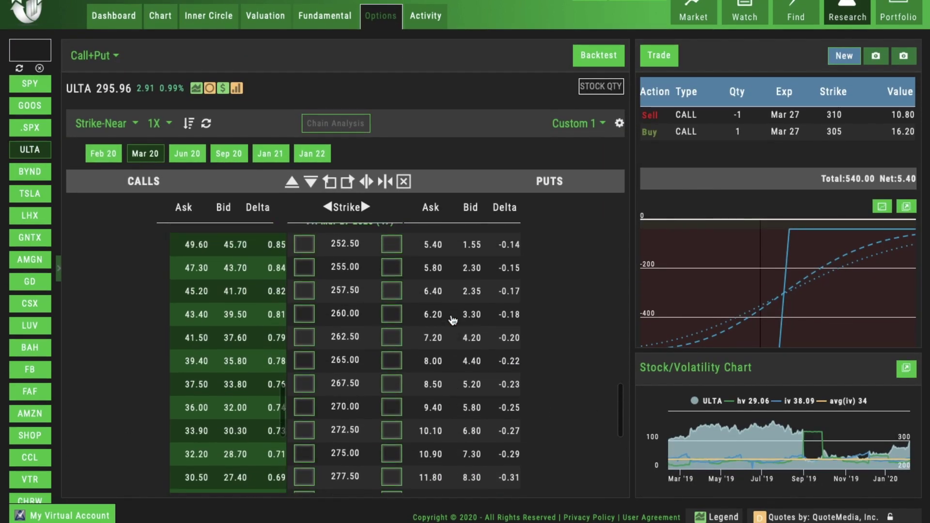
scroll(453, 319, up, 3)
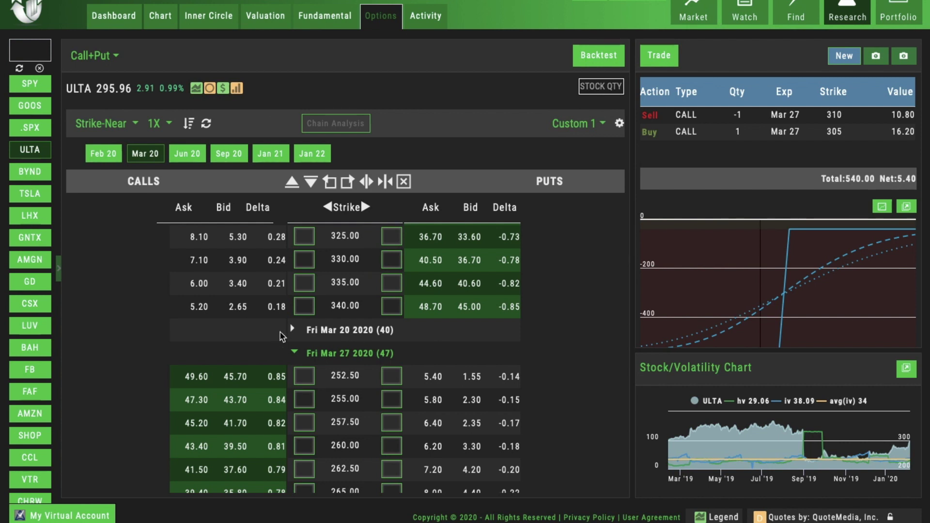
click(292, 332)
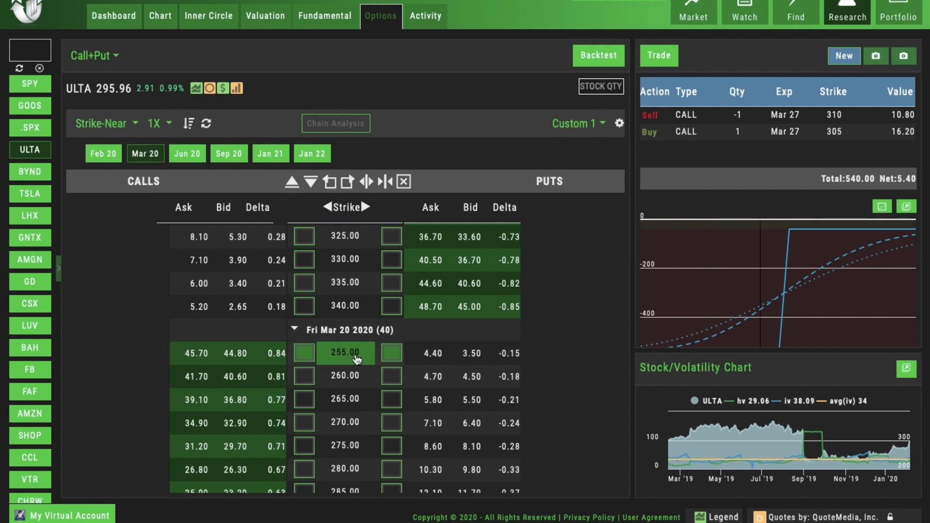
scroll(555, 402, down, 10)
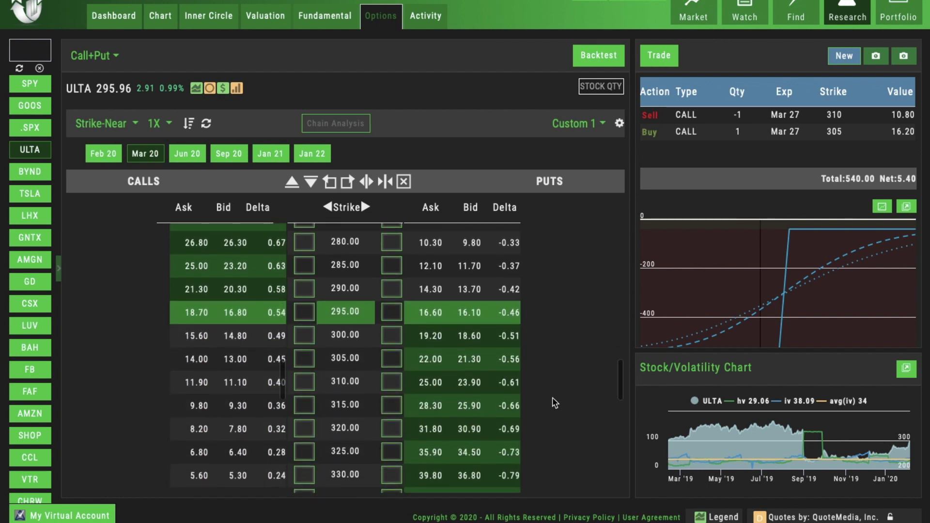
scroll(554, 403, down, 2)
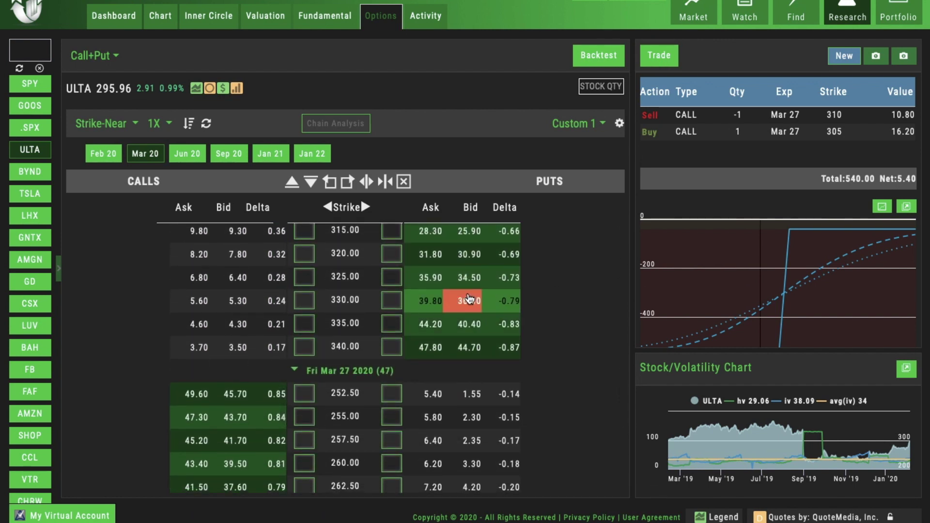
scroll(469, 297, up, 3)
scroll(469, 297, up, 2)
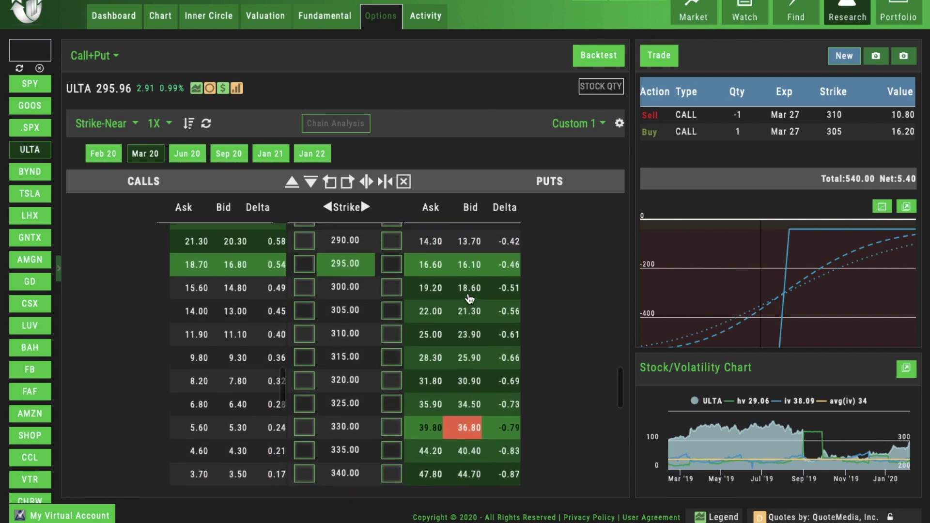
click(306, 334)
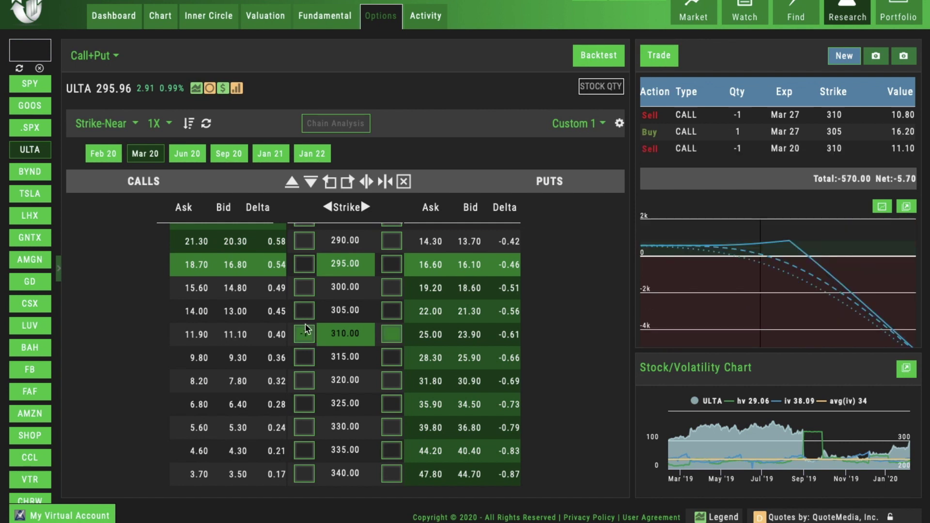
click(305, 311)
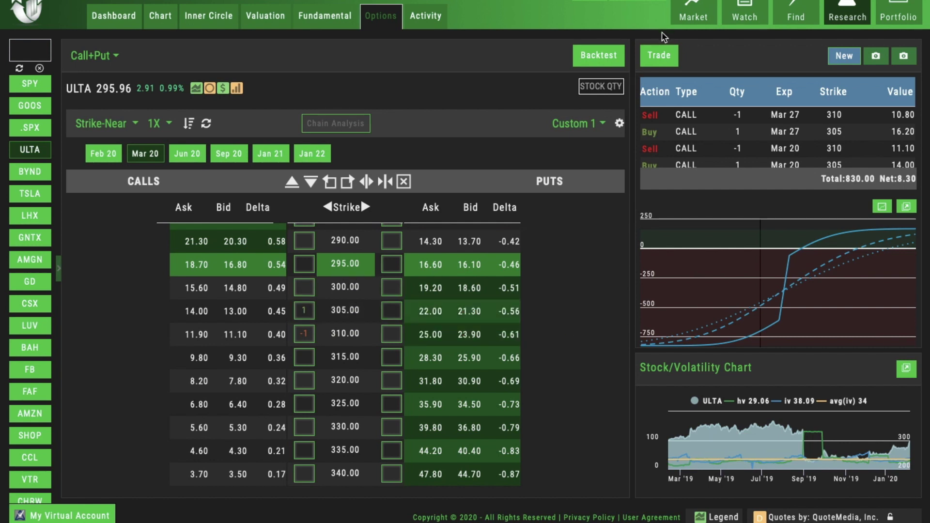
click(659, 57)
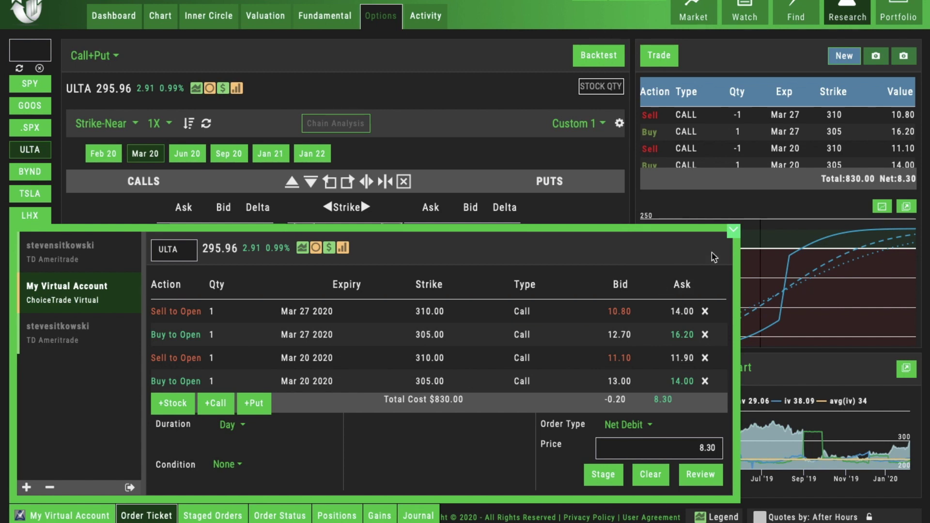
key(Escape)
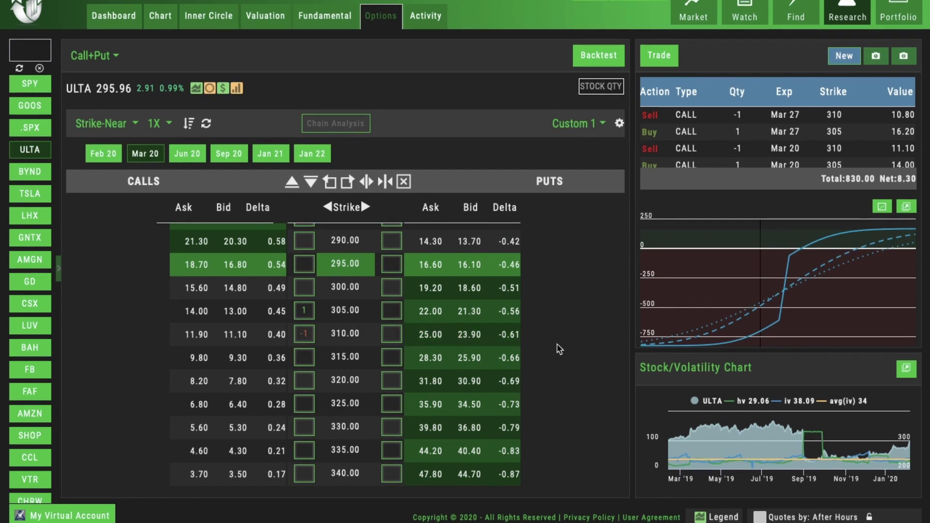
- Clear the Mar 27 305 and 310 call legs and ticket the Mar 20 spread at a 2.90 debit
scroll(557, 348, down, 5)
scroll(557, 348, up, 4)
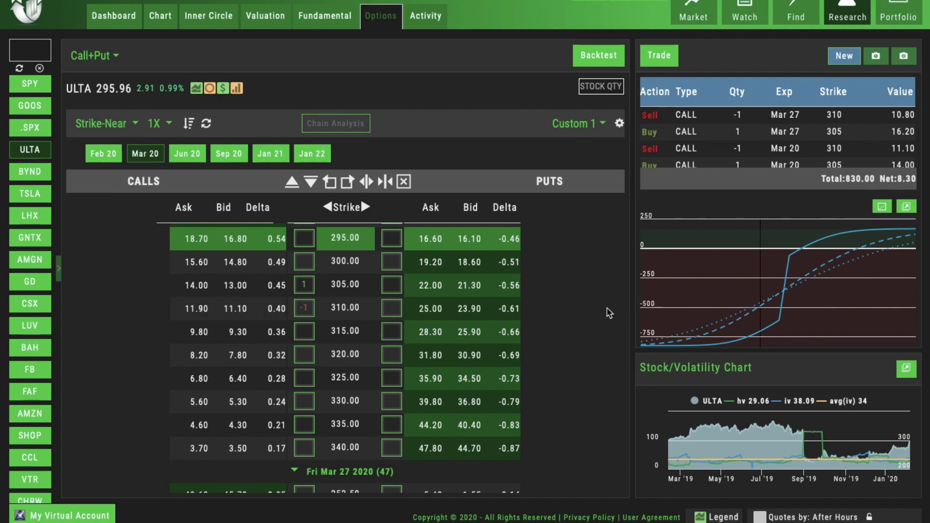
scroll(428, 326, down, 1)
scroll(427, 326, down, 10)
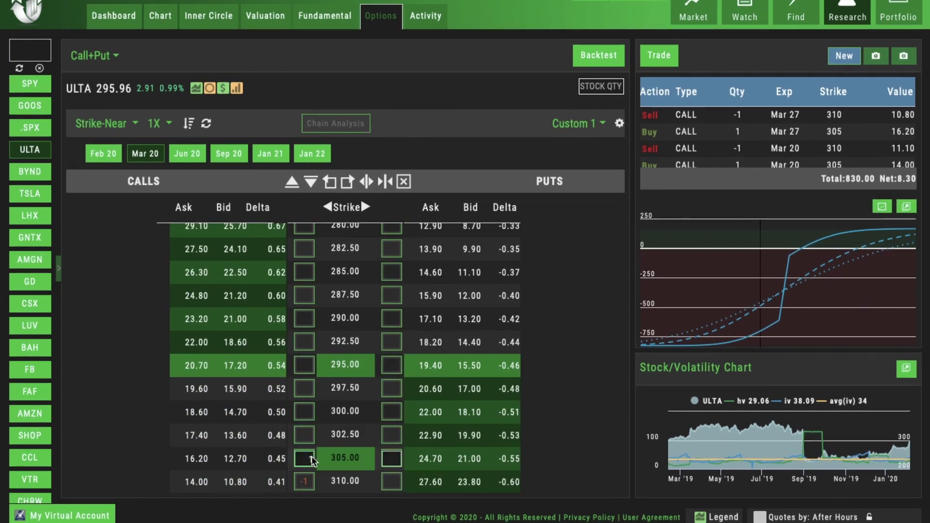
click(563, 396)
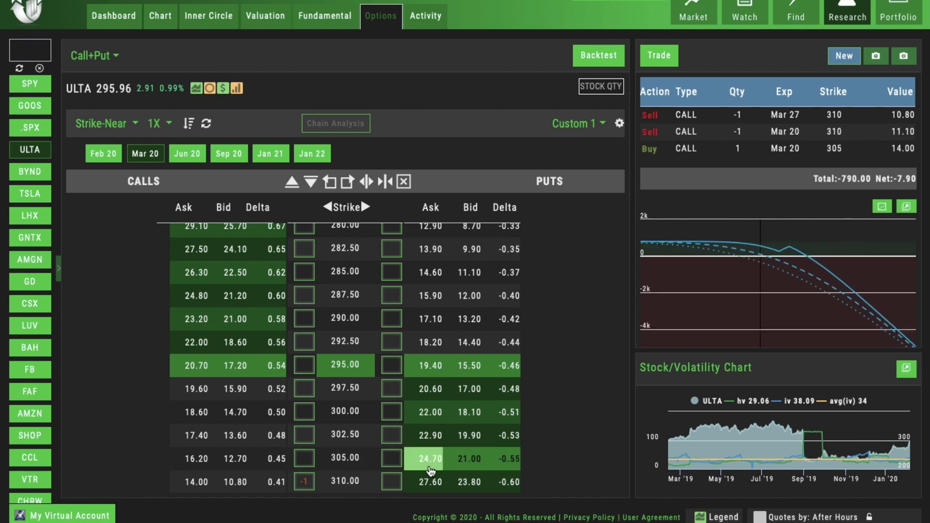
click(310, 476)
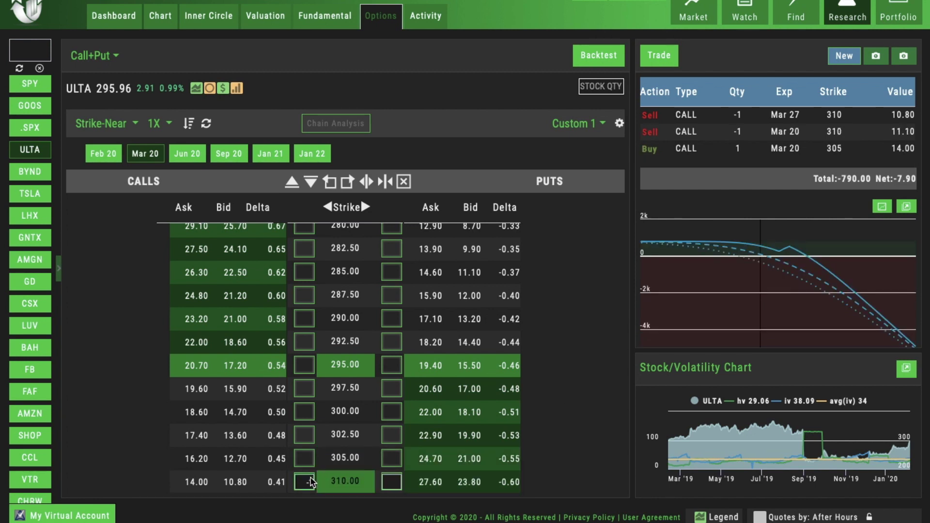
key(Return)
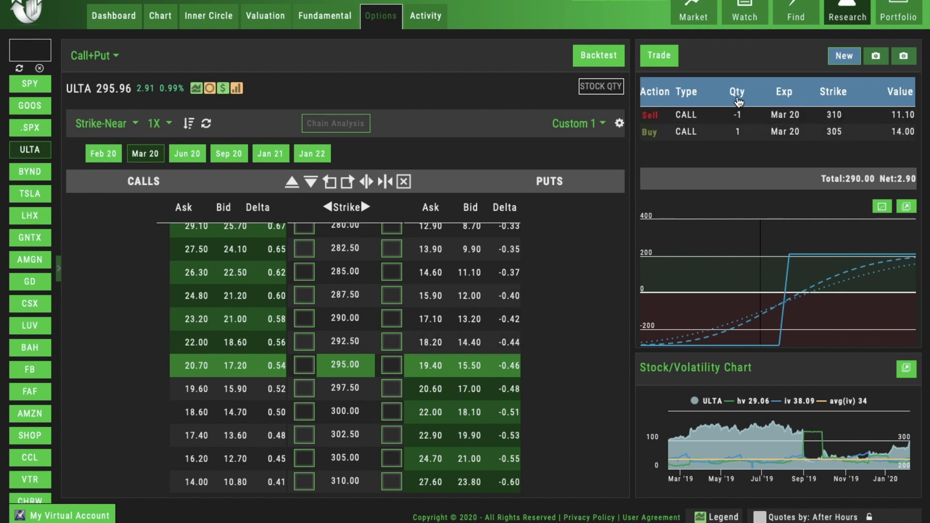
click(660, 59)
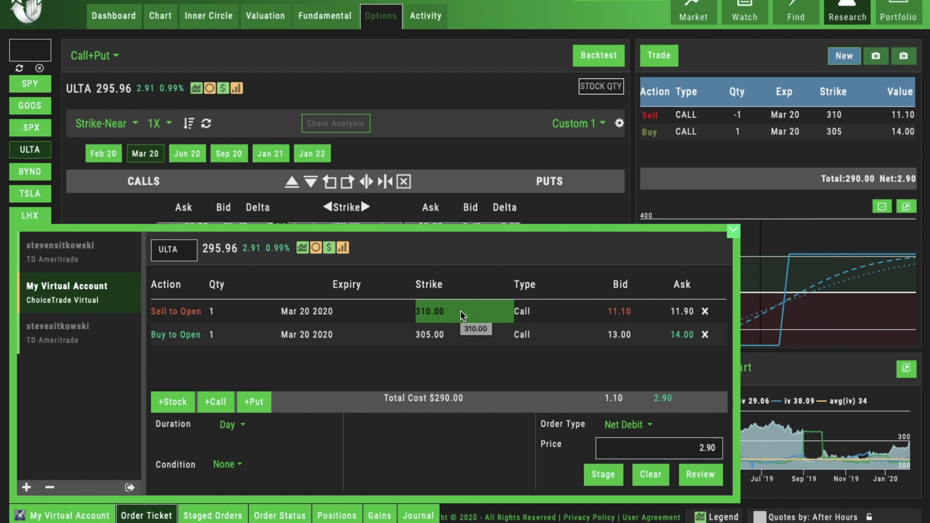
- Close the order ticket for the Mar 20 305/310 call spread at net 2.90
click(732, 228)
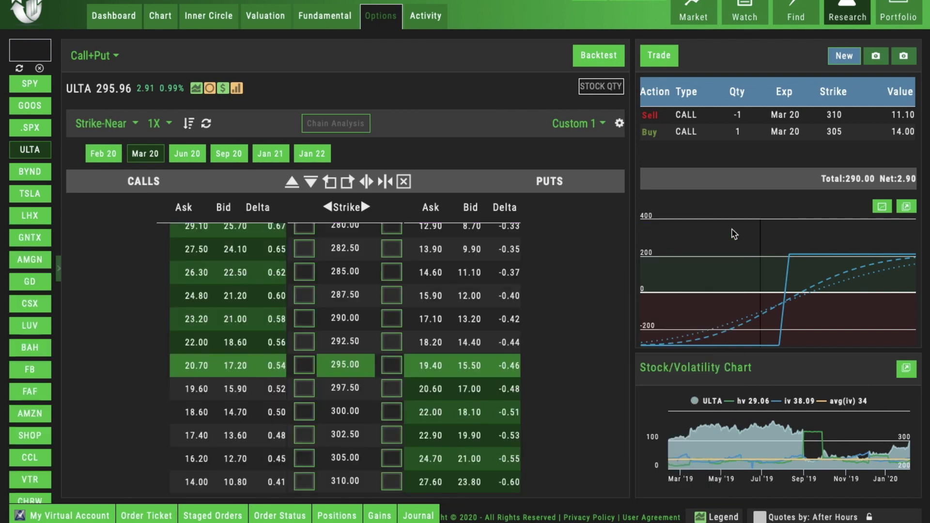
- On the ULTA chart, draw a line near 310 back to Aug '19 and a short line near 285
click(162, 25)
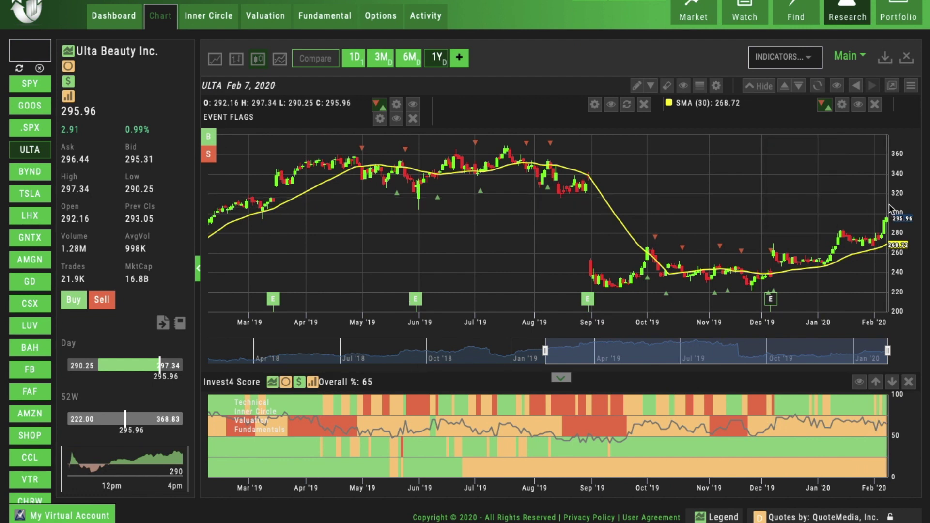
mouse_move(890, 208)
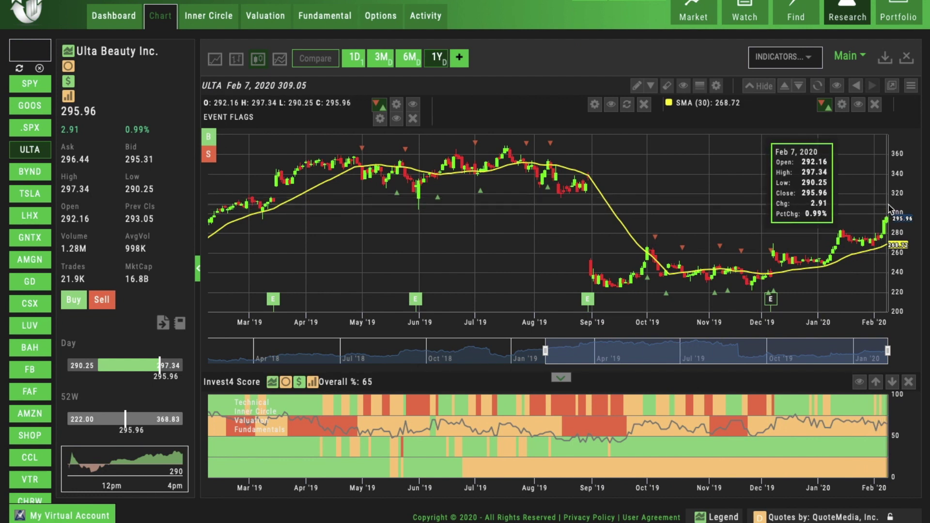
click(666, 194)
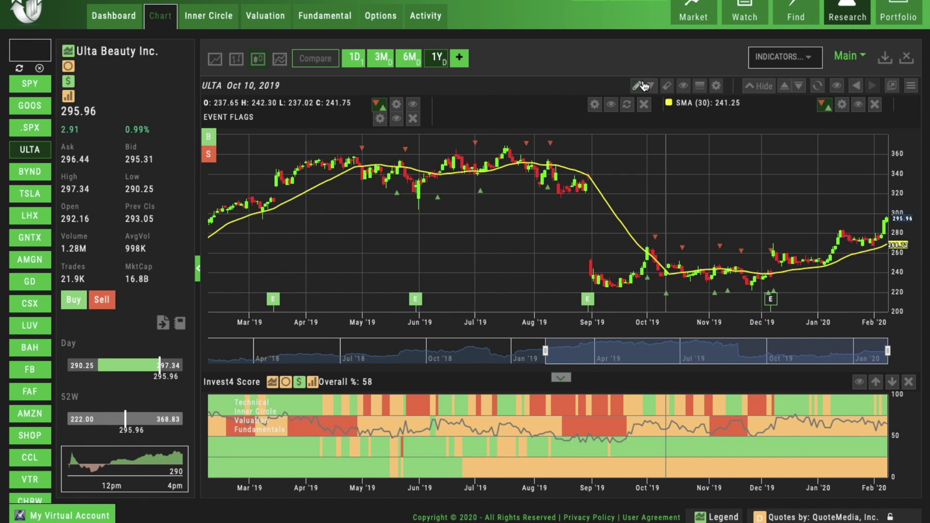
mouse_move(885, 209)
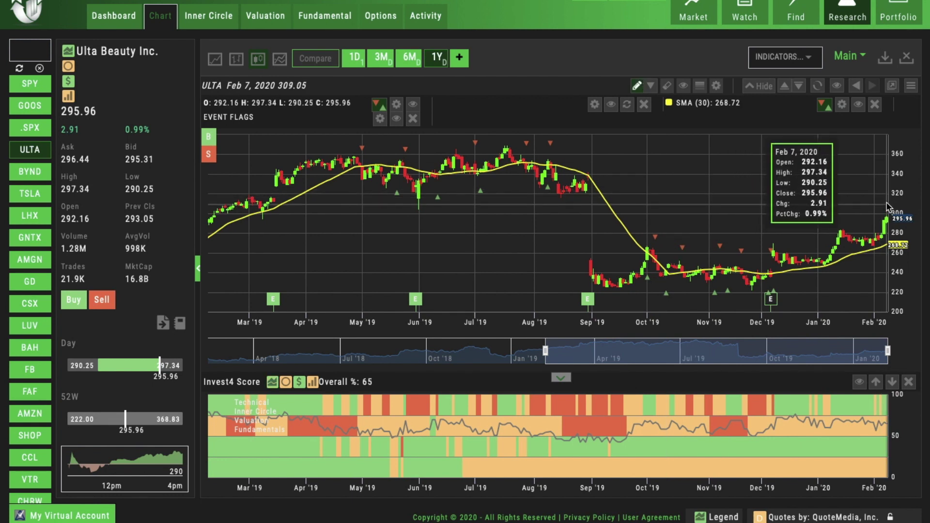
drag(887, 206, 551, 208)
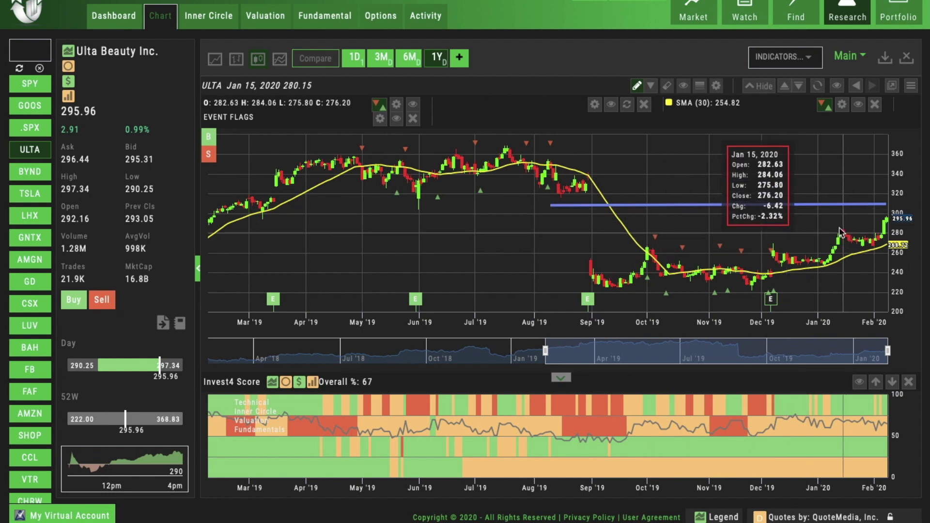
drag(830, 232, 856, 233)
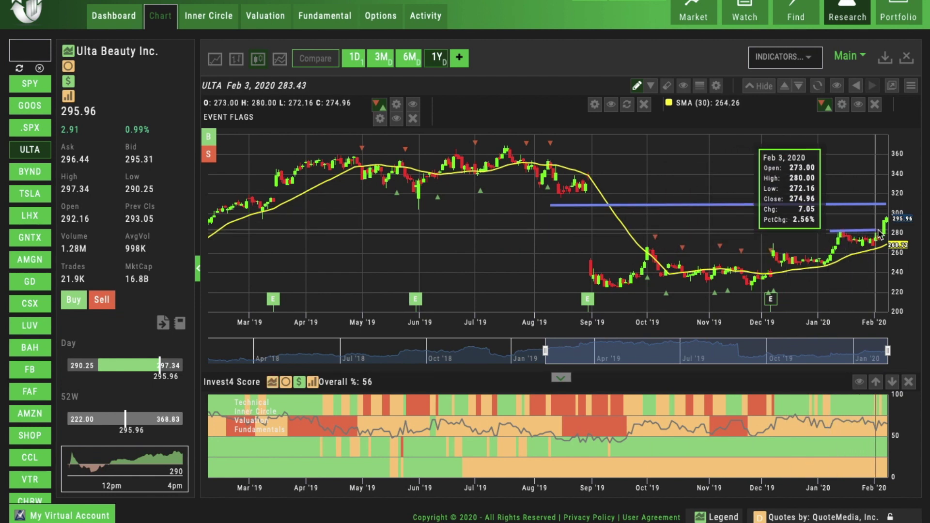